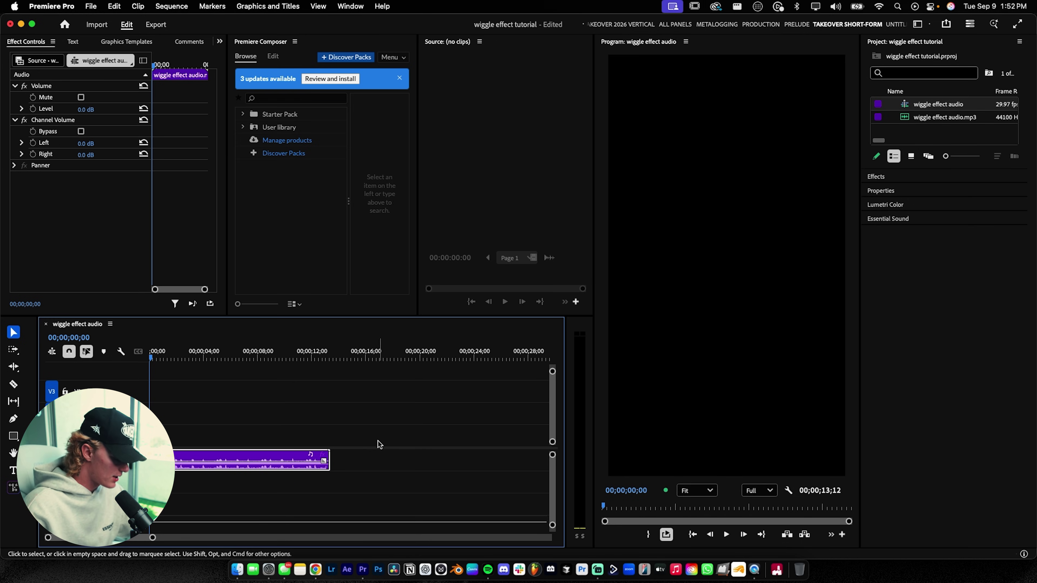
Step: Delete the audio clip from the timeline and import wiggle effect audio.mp3 from the Desktop into the project
{"action": "key", "text": "Delete"}
{"action": "left_click", "coordinate": [920, 132]}
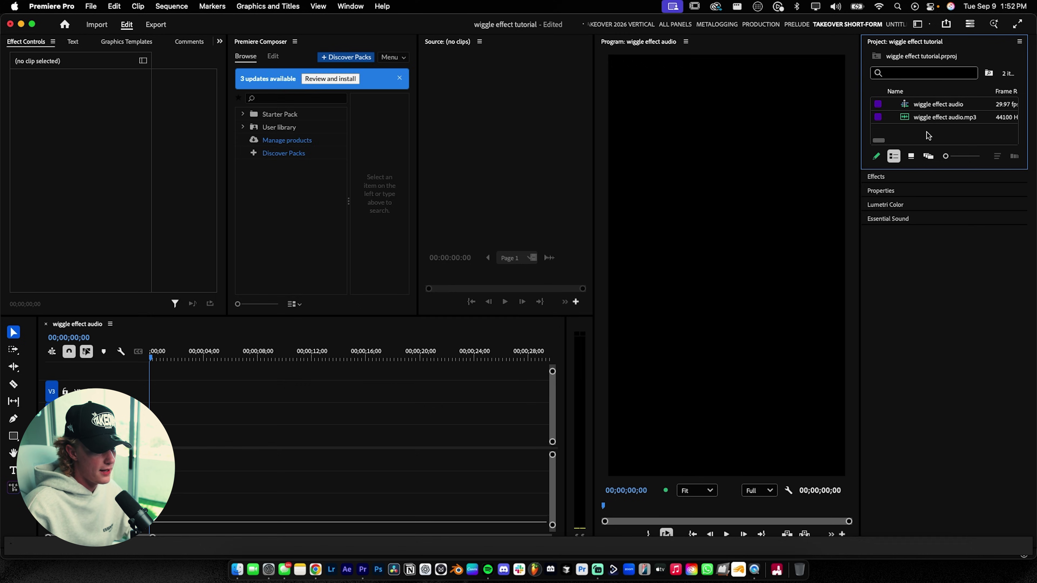
{"action": "double_click", "coordinate": [920, 132]}
{"action": "left_click", "coordinate": [241, 147]}
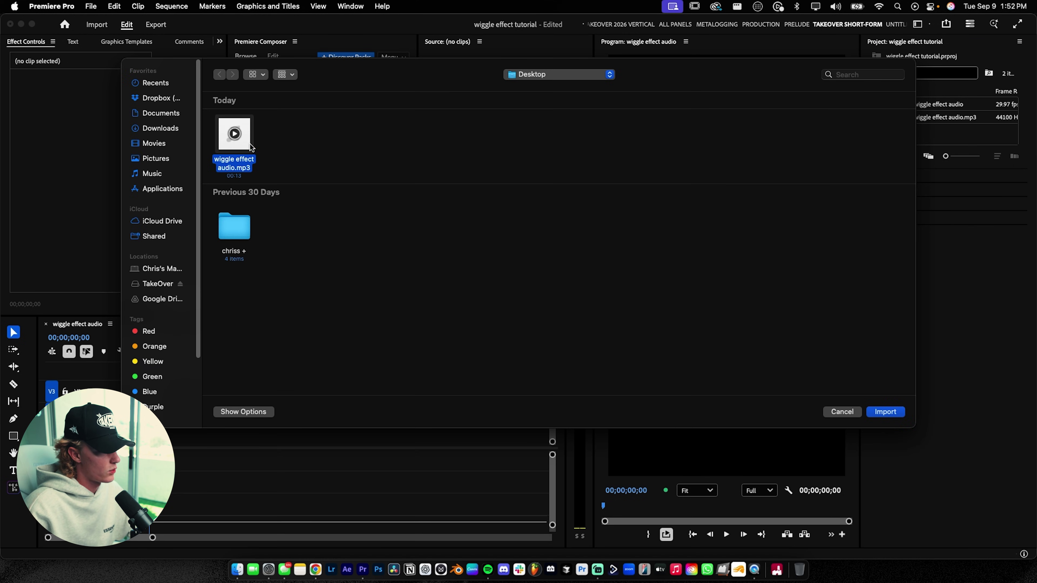
{"action": "left_click", "coordinate": [884, 412]}
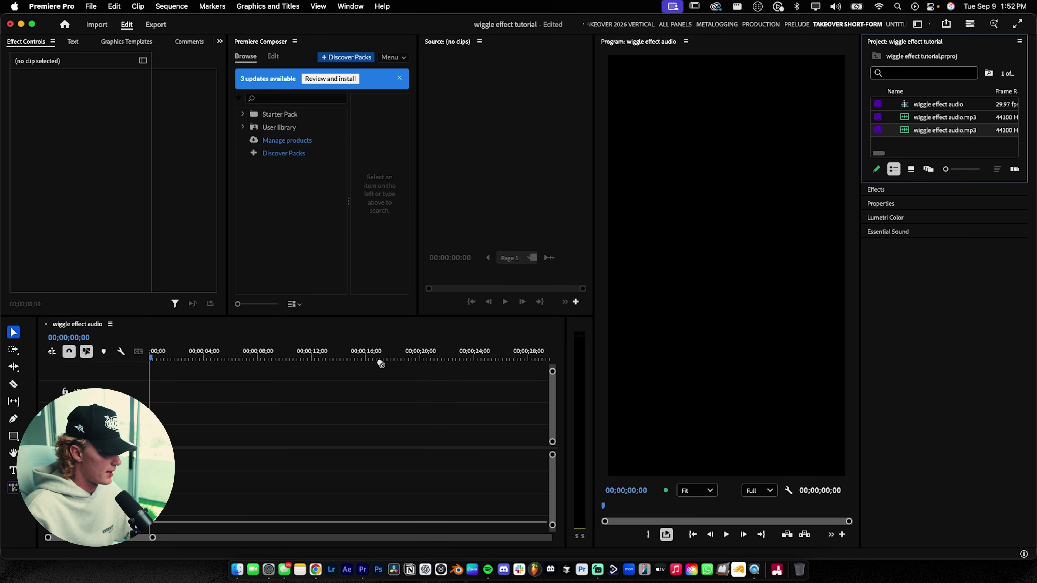
Step: Place the newly imported wiggle effect audio.mp3 at the start of the sequence and fit the whole clip in the timeline
{"action": "left_click_drag", "start_coordinate": [381, 364], "coordinate": [174, 460]}
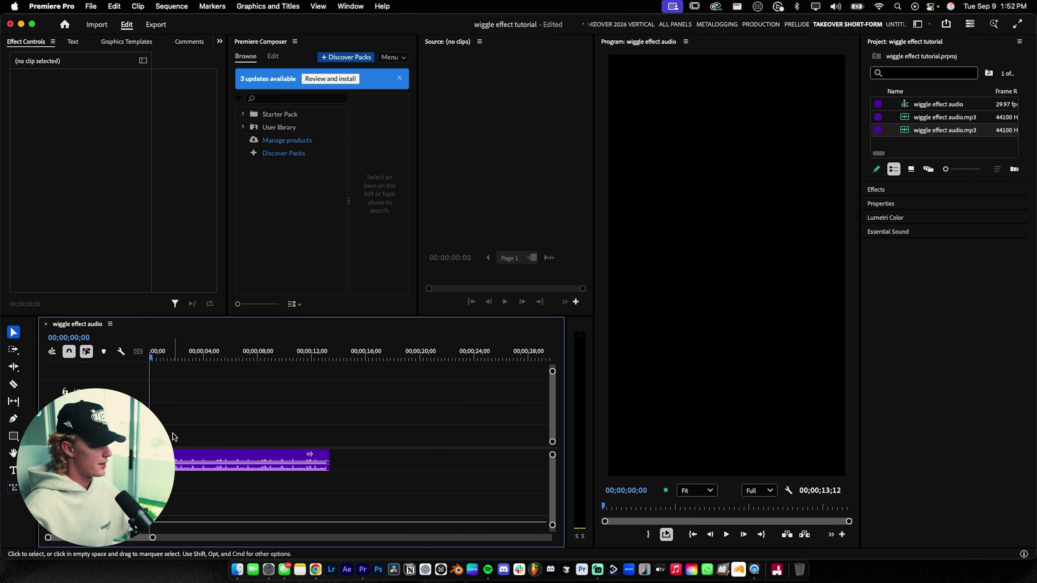
{"action": "key", "text": "="}
{"action": "key", "text": "="}
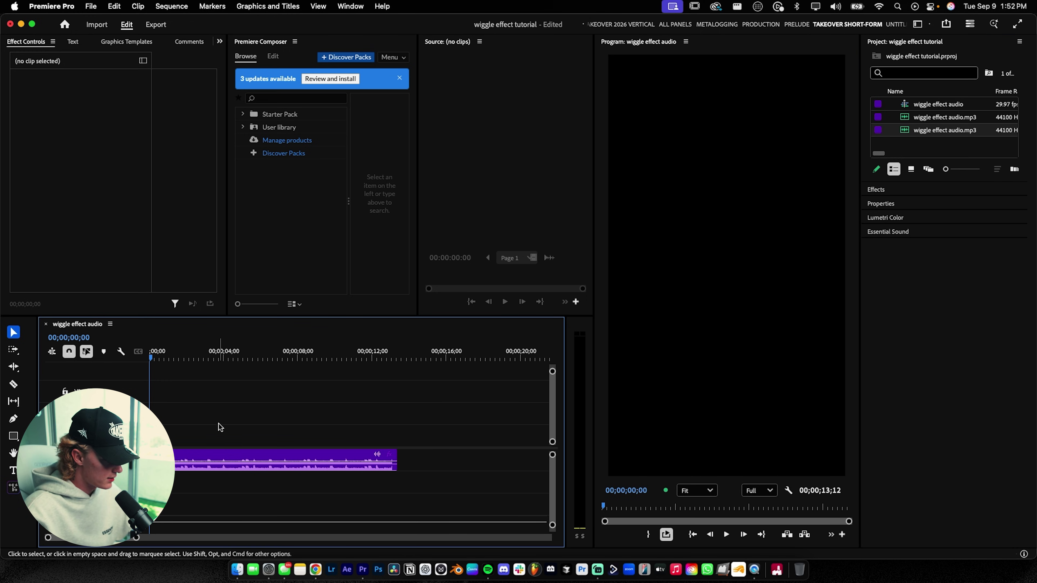
{"action": "key", "text": "="}
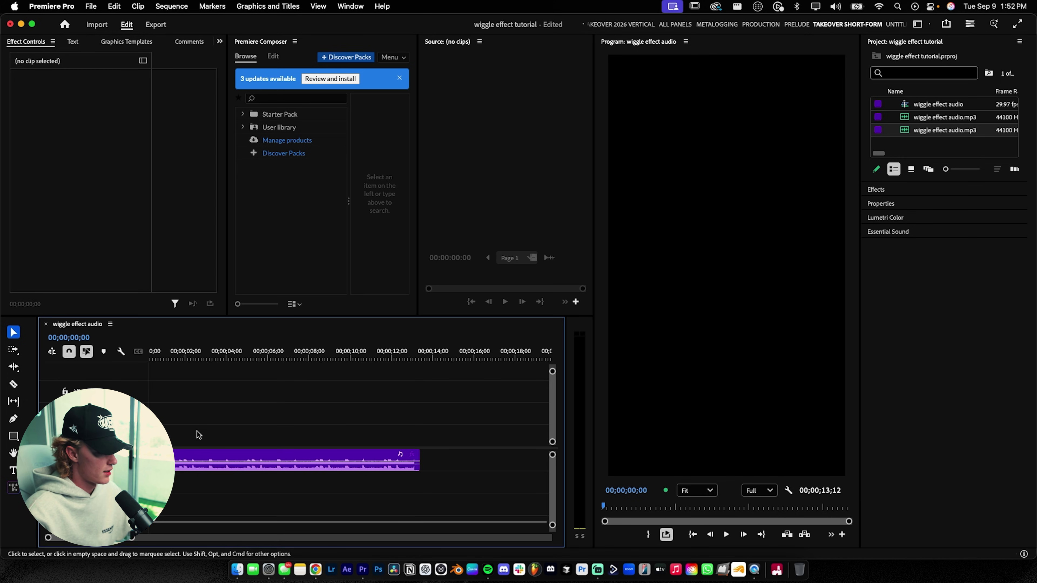
{"action": "key", "text": "backslash"}
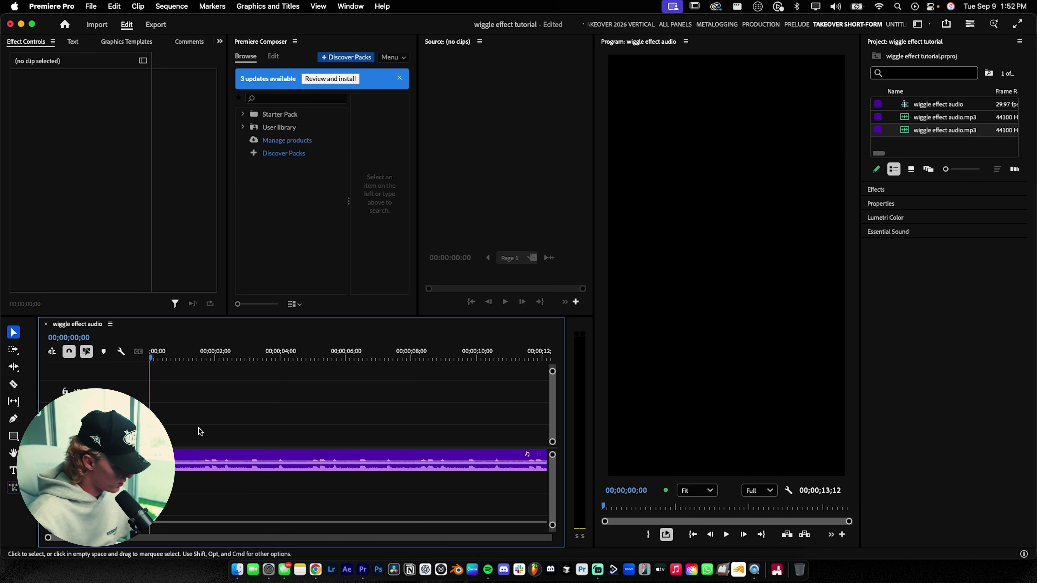
{"action": "key", "text": "space"}
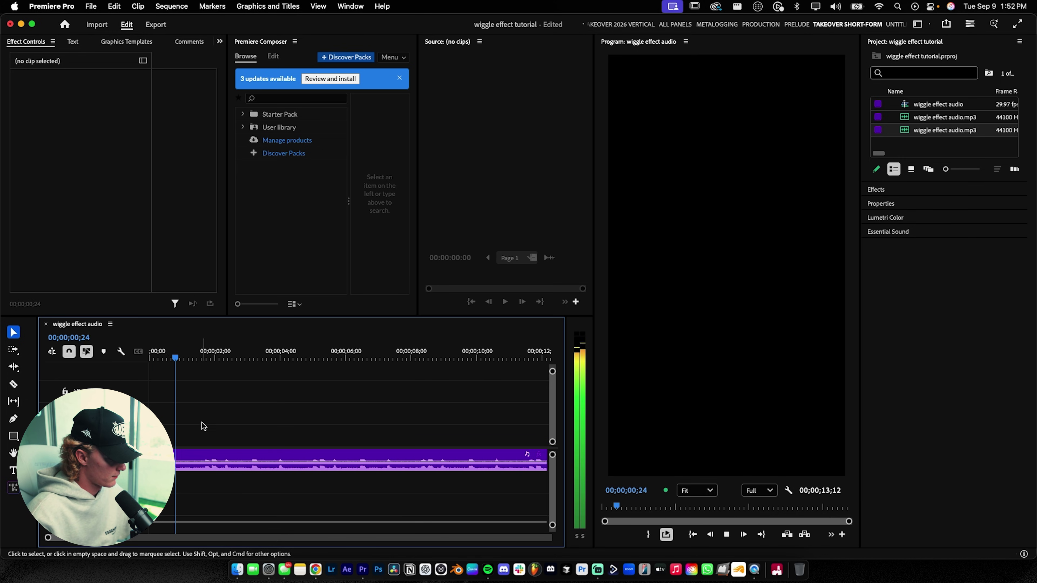
{"action": "left_click_drag", "start_coordinate": [178, 357], "coordinate": [109, 355]}
{"action": "key", "text": "space"}
{"action": "left_click_drag", "start_coordinate": [175, 356], "coordinate": [141, 380]}
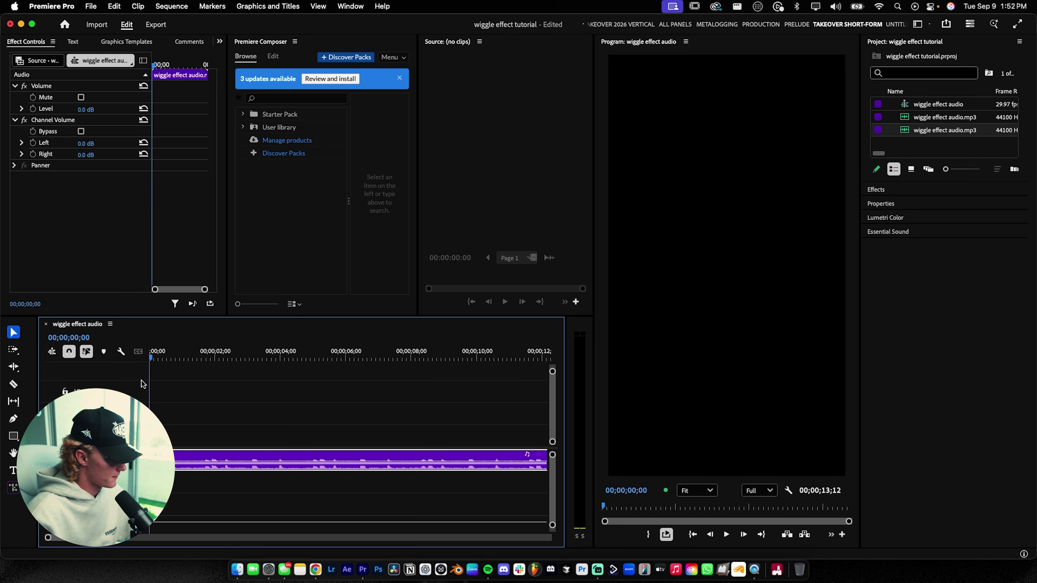
{"action": "key", "text": "space"}
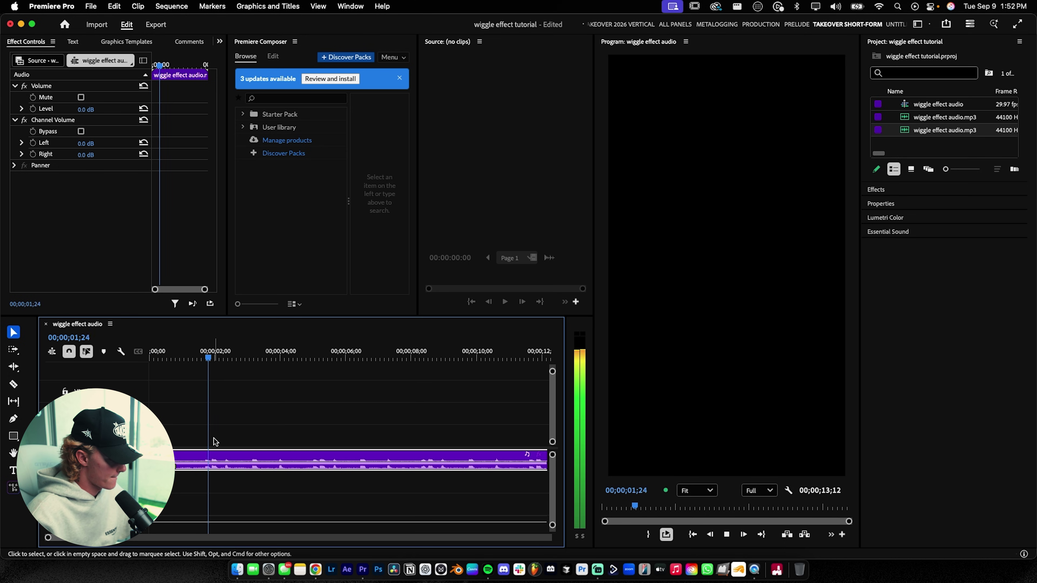
{"action": "key", "text": "m"}
{"action": "key", "text": "space"}
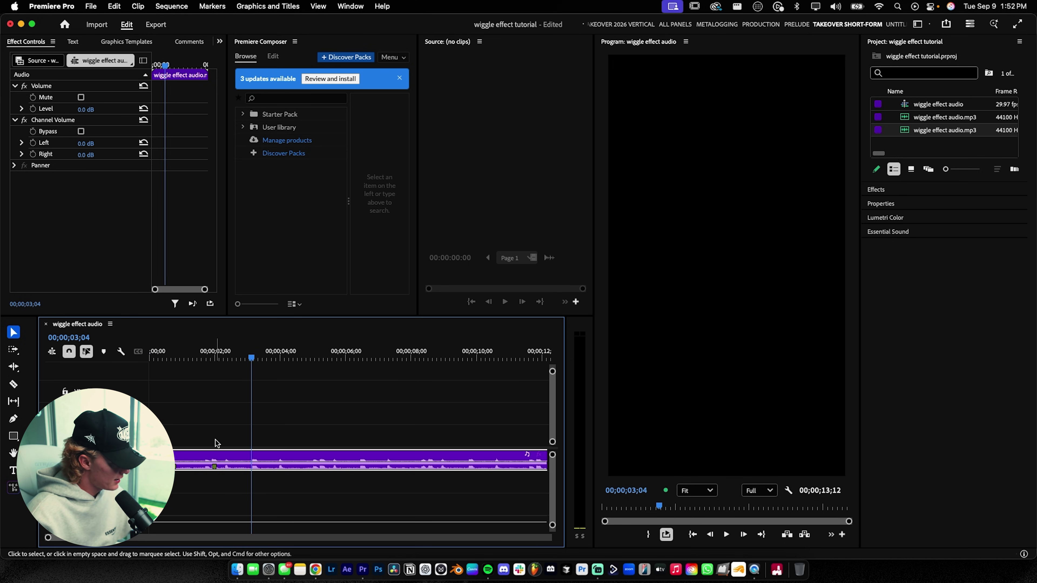
{"action": "key", "text": "super+z"}
{"action": "key", "text": "super+z"}
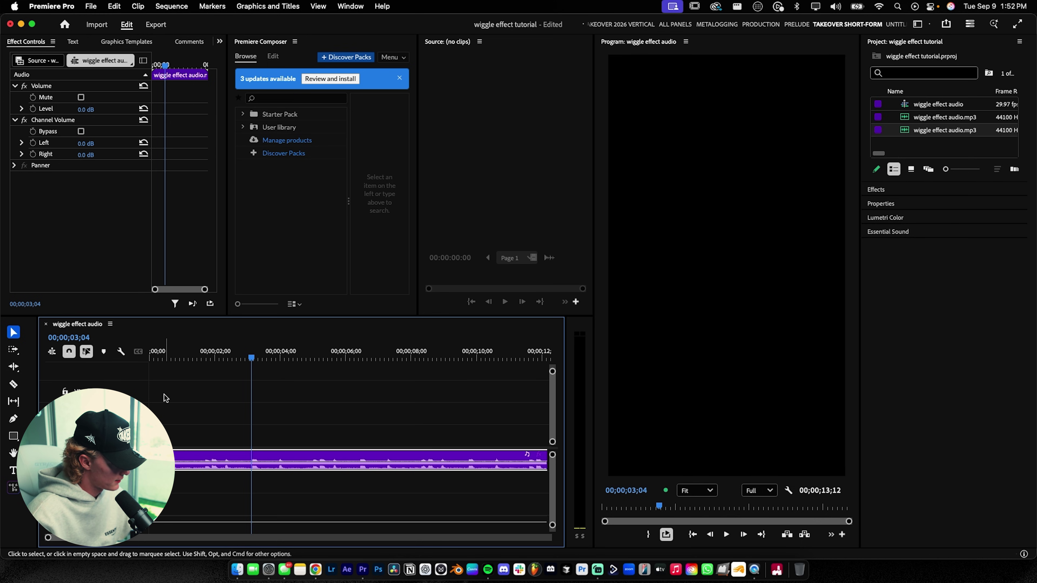
Step: Play the audio from the start and add markers to the clip on its first five beats, the second at 00;00;02;12
{"action": "left_click", "coordinate": [150, 356]}
{"action": "key", "text": "space"}
{"action": "left_click", "coordinate": [150, 357]}
{"action": "key", "text": "space"}
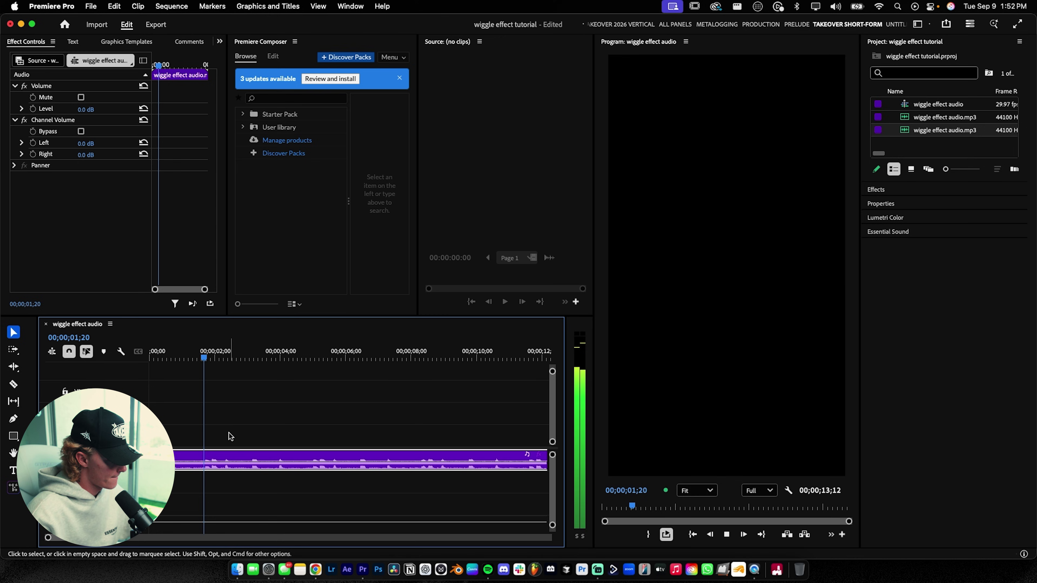
{"action": "left_click", "coordinate": [228, 356]}
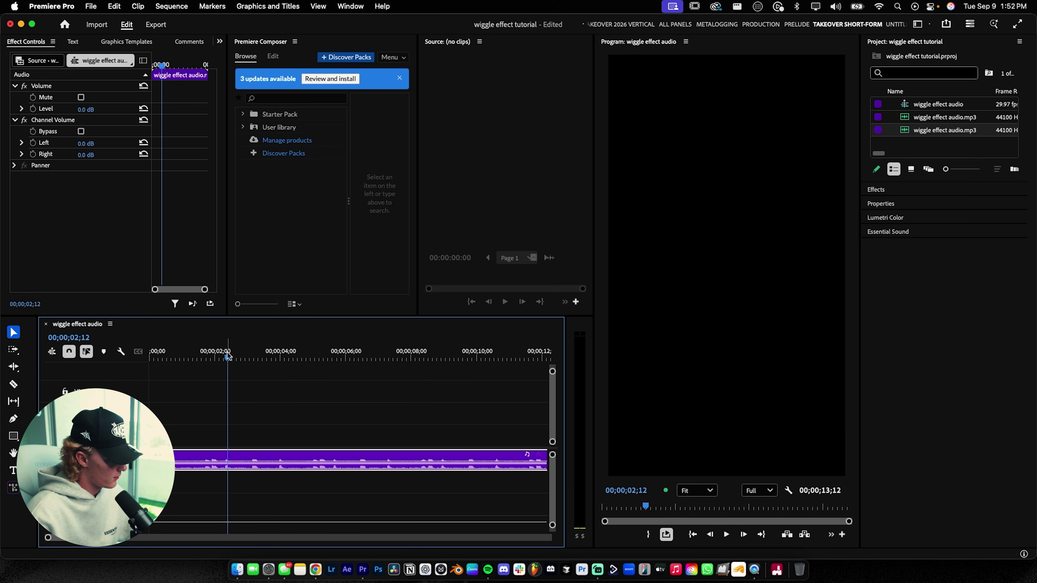
{"action": "key", "text": "space"}
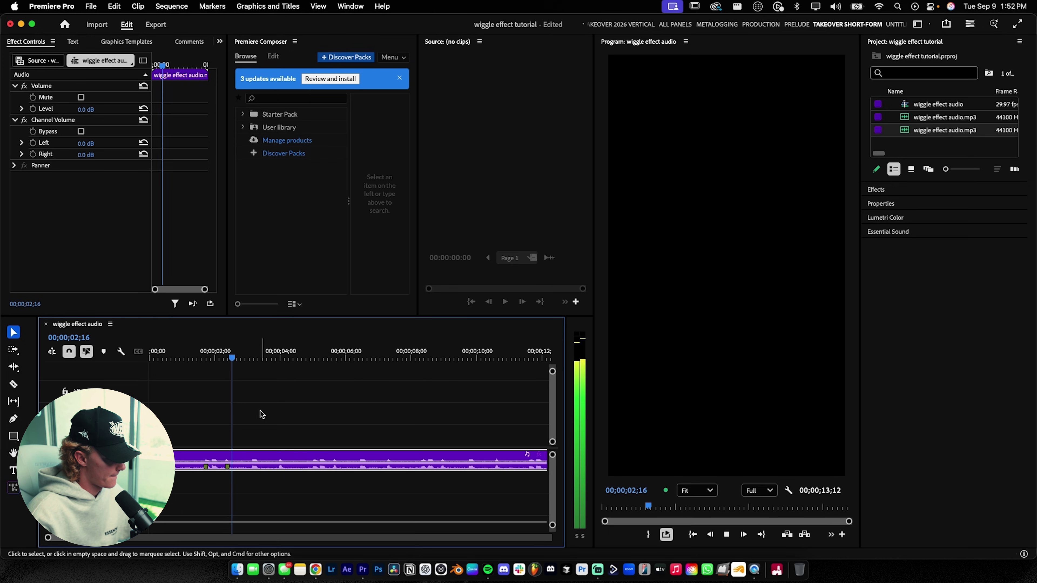
{"action": "key", "text": "m"}
{"action": "key", "text": "m"}
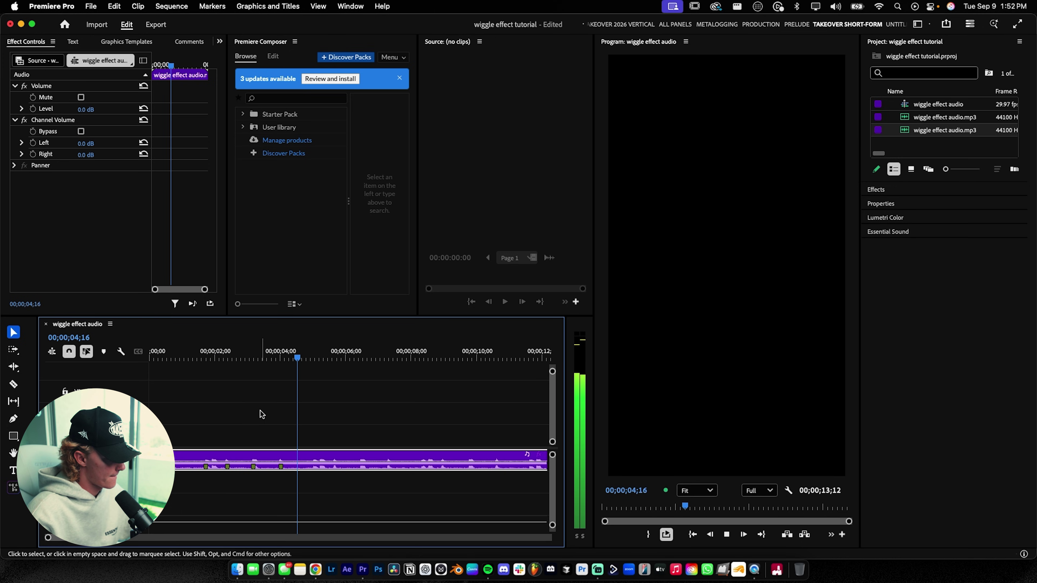
{"action": "key", "text": "m"}
{"action": "key", "text": "space"}
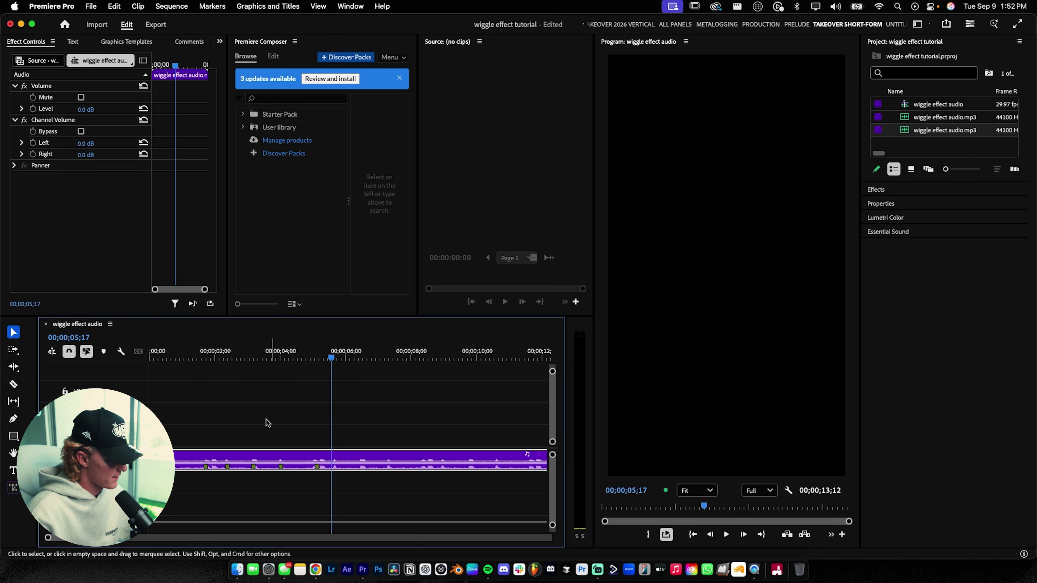
Step: Play the marked audio from the start to check the markers against the beats
{"action": "key", "text": "Home"}
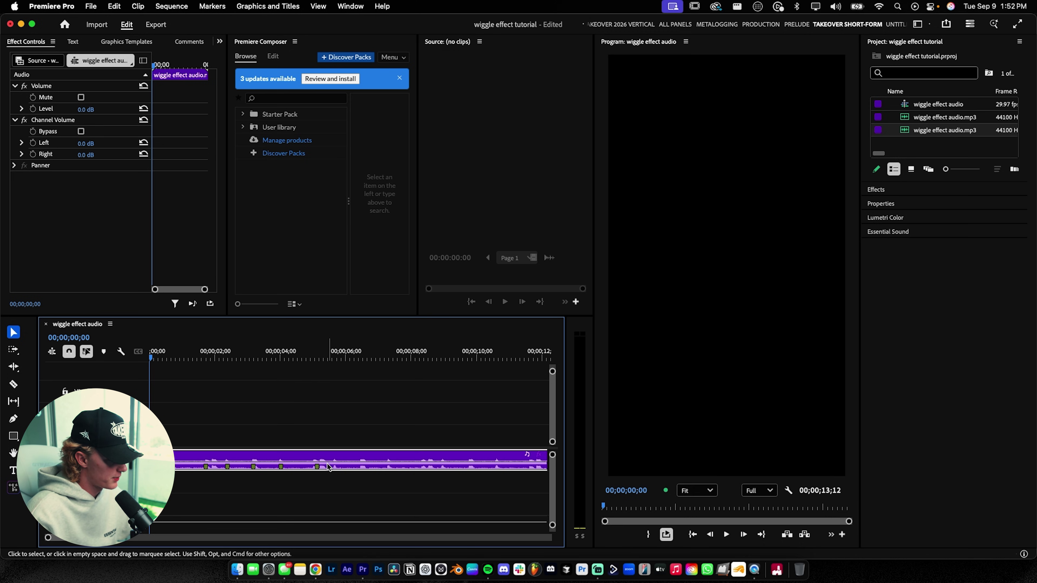
{"action": "key", "text": "space"}
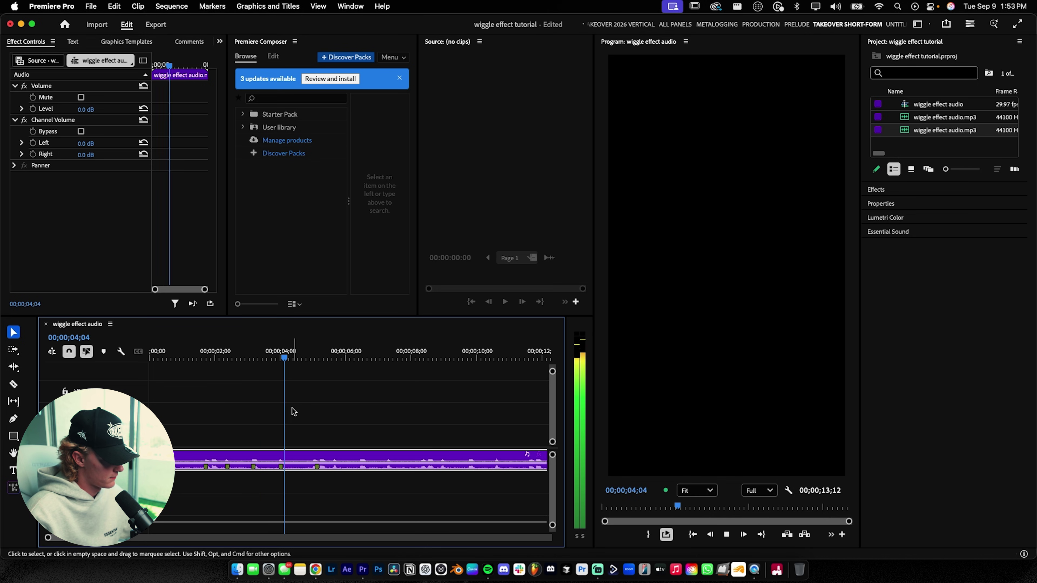
{"action": "key", "text": "space"}
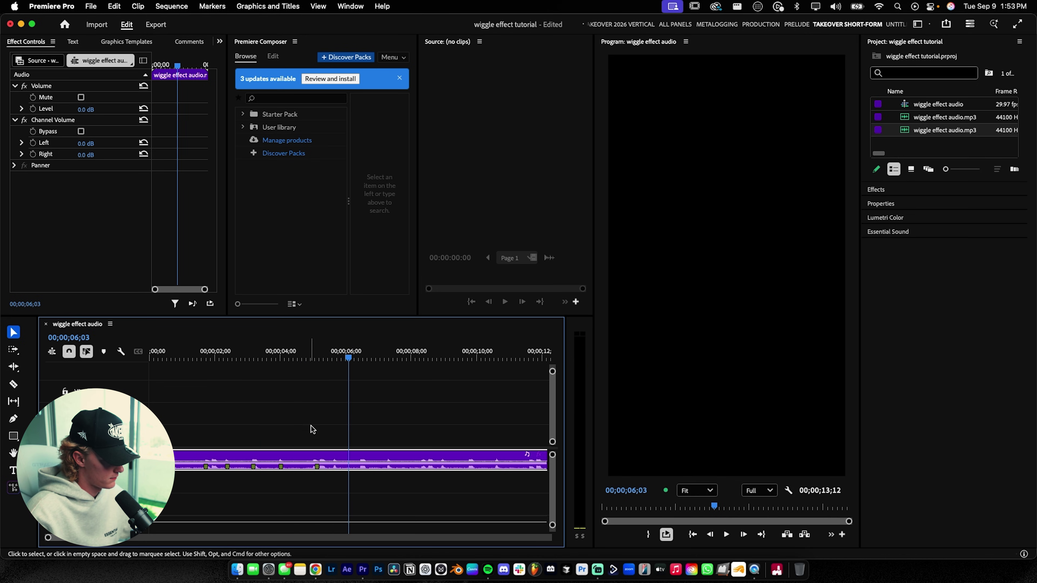
Step: Replace the fifth marker with one at 00;00;04;26 and mark the next three beats, starting at 00;00;05;21
{"action": "left_click_drag", "start_coordinate": [317, 466], "coordinate": [317, 467]}
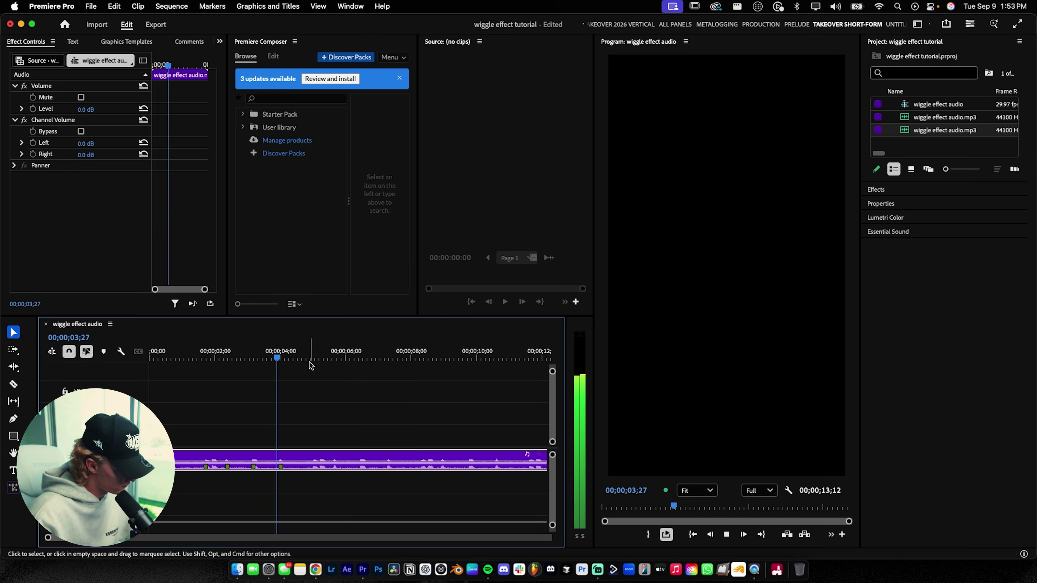
{"action": "key", "text": "space"}
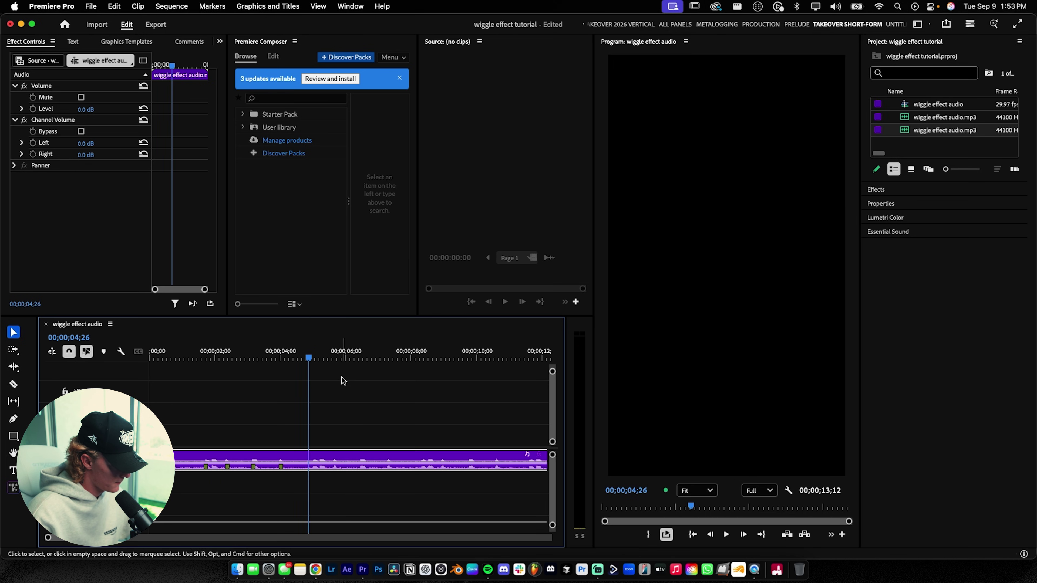
{"action": "key", "text": "m"}
{"action": "key", "text": "space"}
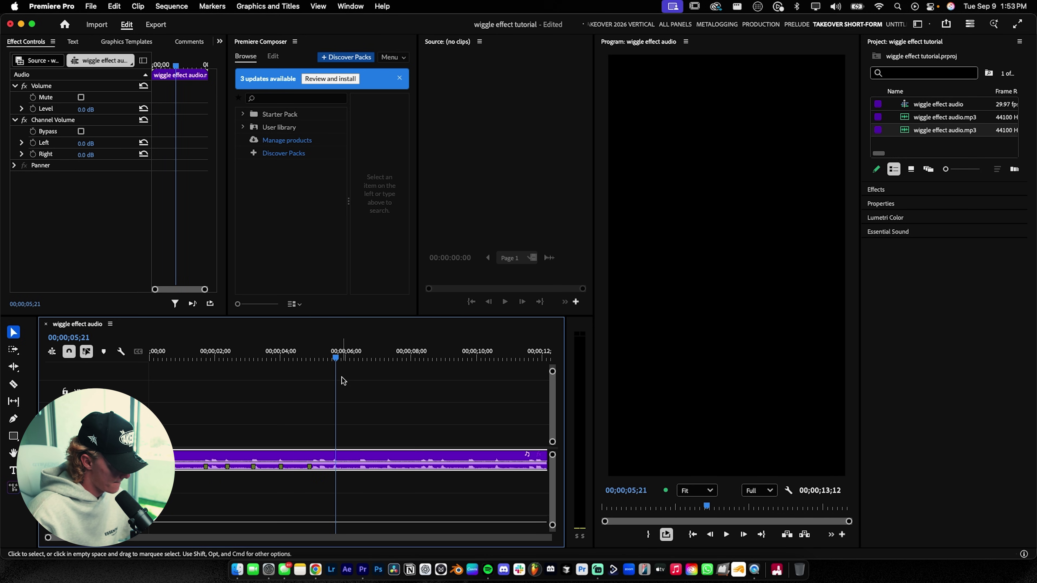
{"action": "key", "text": "k"}
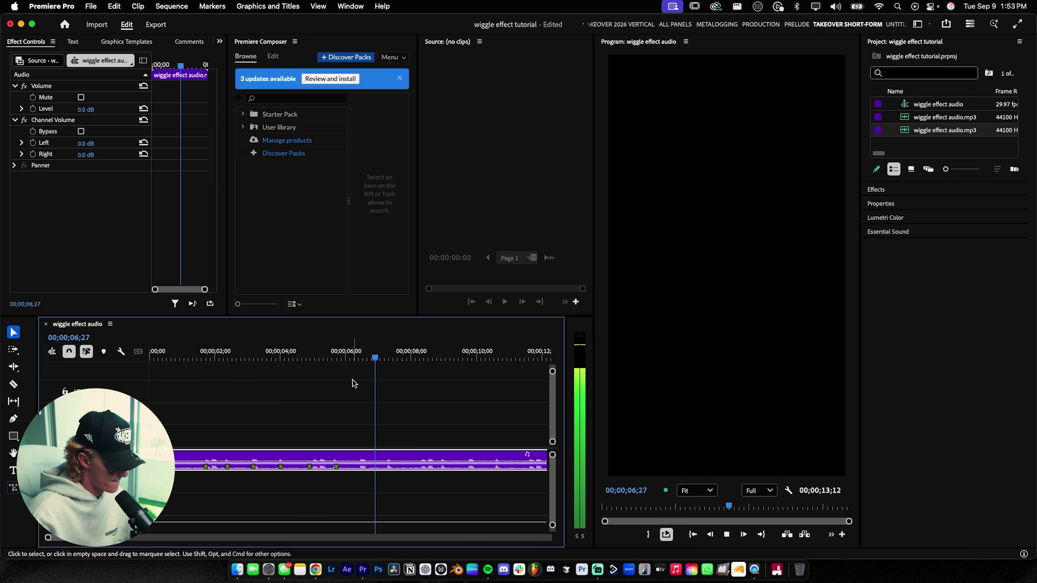
{"action": "key", "text": "k"}
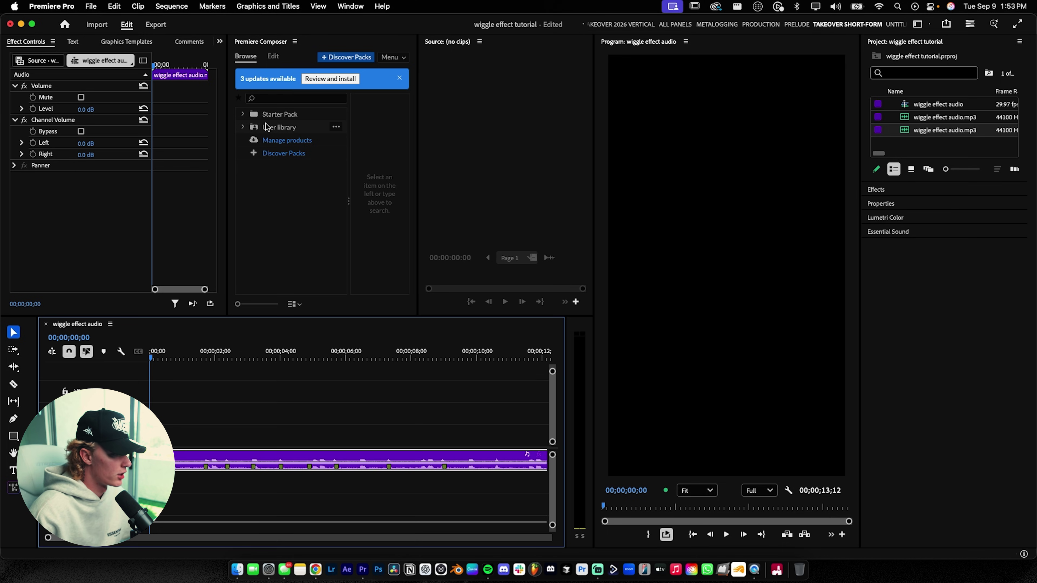
Step: Open the 2025 folder inside B-Roll in the User library and widen the clip browser
{"action": "left_click", "coordinate": [243, 127]}
{"action": "left_click", "coordinate": [251, 153]}
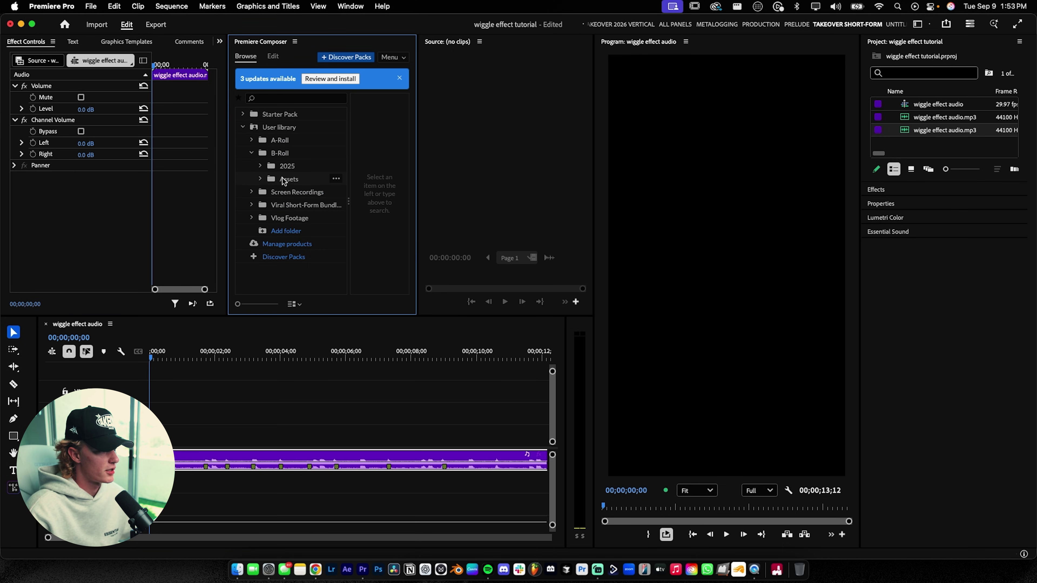
{"action": "left_click", "coordinate": [260, 166]}
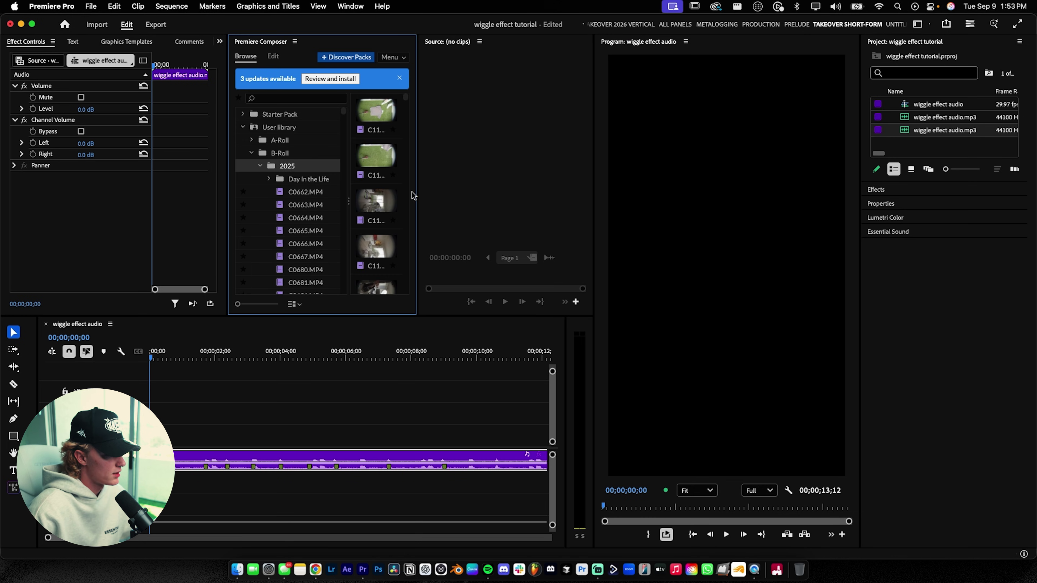
{"action": "left_click_drag", "start_coordinate": [417, 192], "coordinate": [565, 192]}
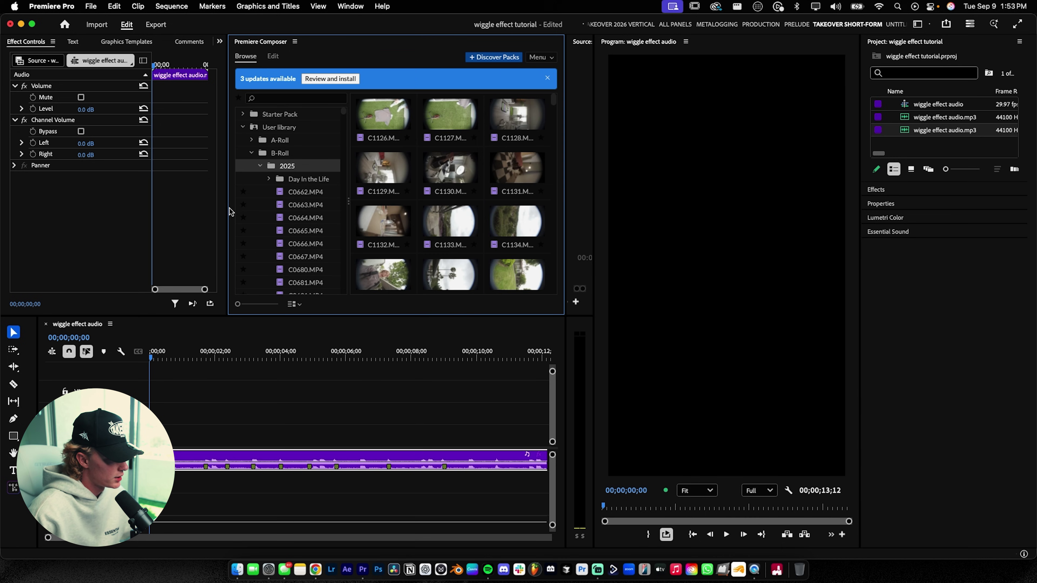
Step: Find C1335.MP4, load it as the source, and place a section of about one second at the sequence start above the audio
{"action": "scroll", "coordinate": [448, 211], "scroll_direction": "down", "scroll_amount": 6}
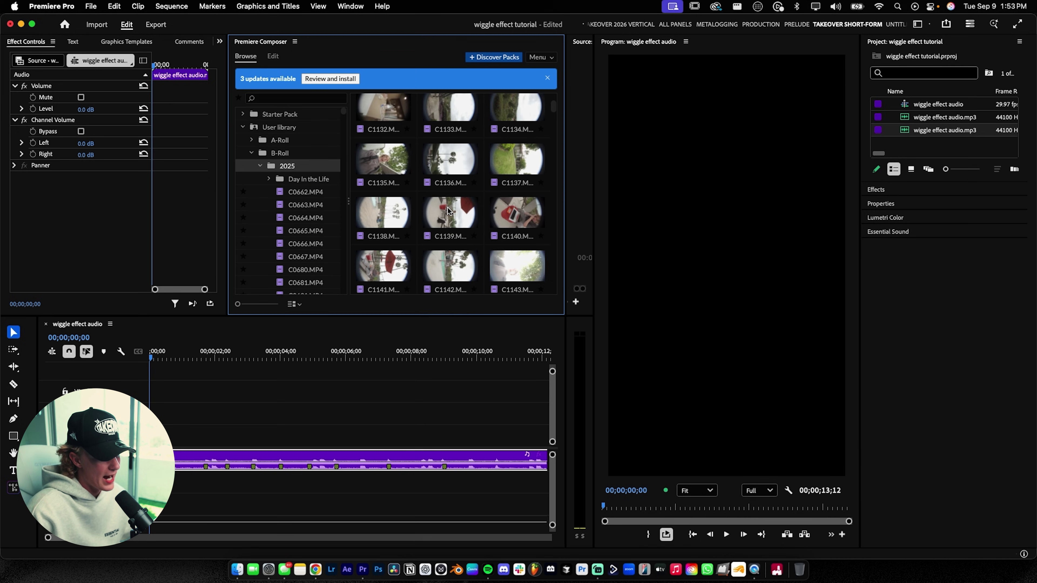
{"action": "scroll", "coordinate": [448, 211], "scroll_direction": "down", "scroll_amount": 3}
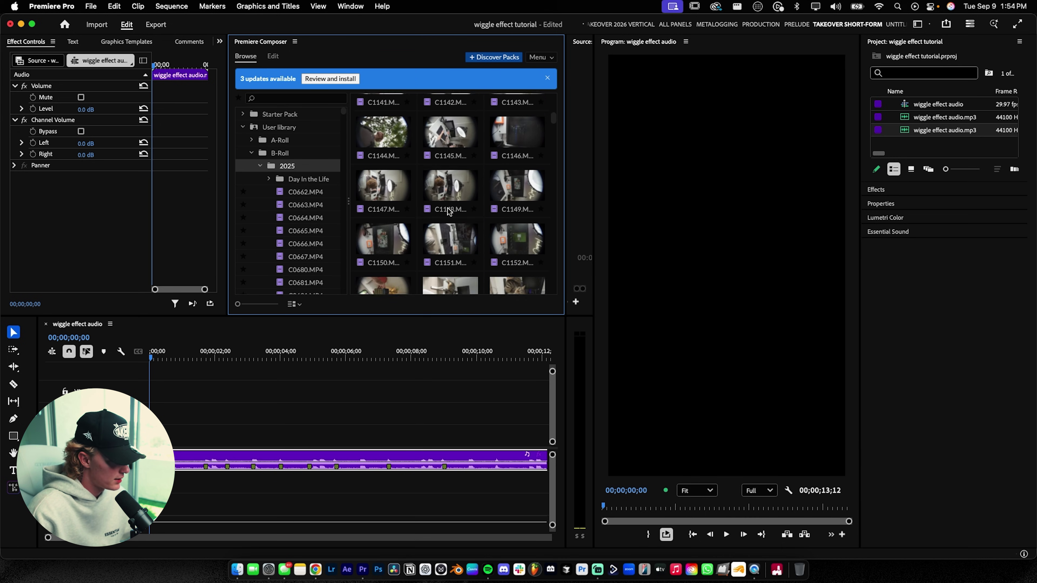
{"action": "scroll", "coordinate": [483, 228], "scroll_direction": "down", "scroll_amount": 5}
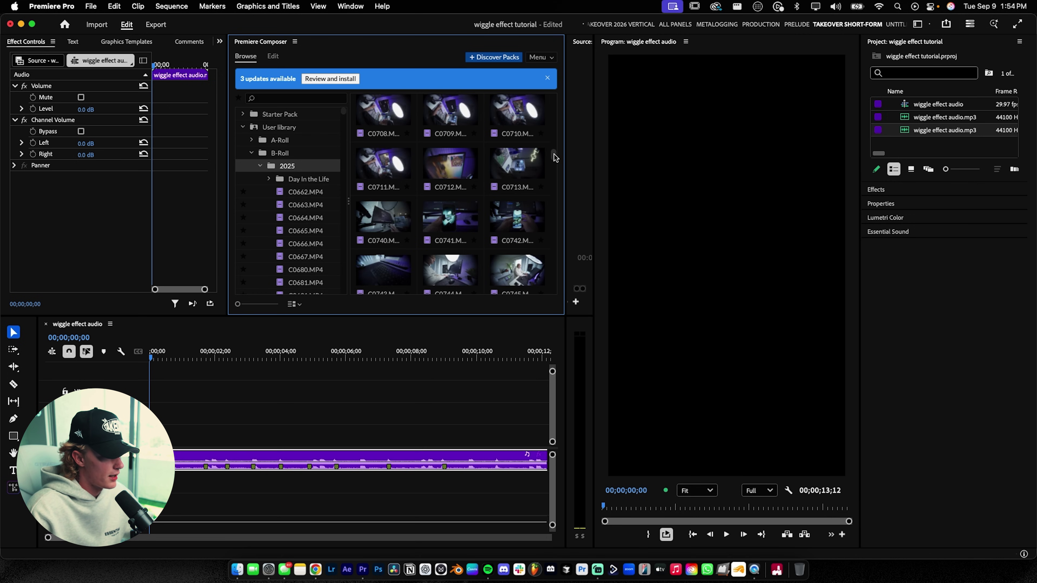
{"action": "left_click_drag", "start_coordinate": [553, 155], "coordinate": [553, 290]}
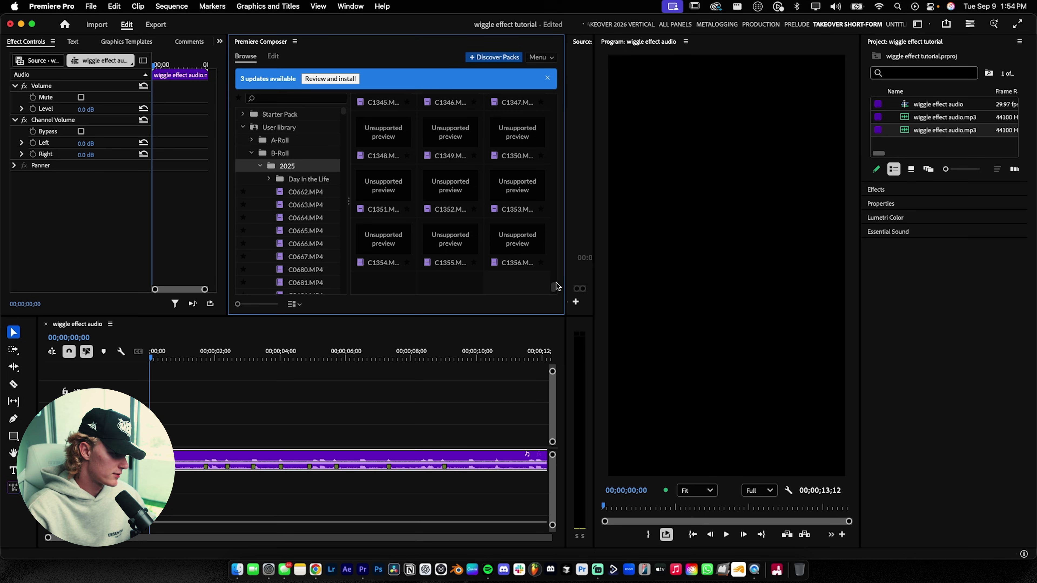
{"action": "scroll", "coordinate": [377, 175], "scroll_direction": "up", "scroll_amount": 5}
{"action": "left_click", "coordinate": [376, 175]}
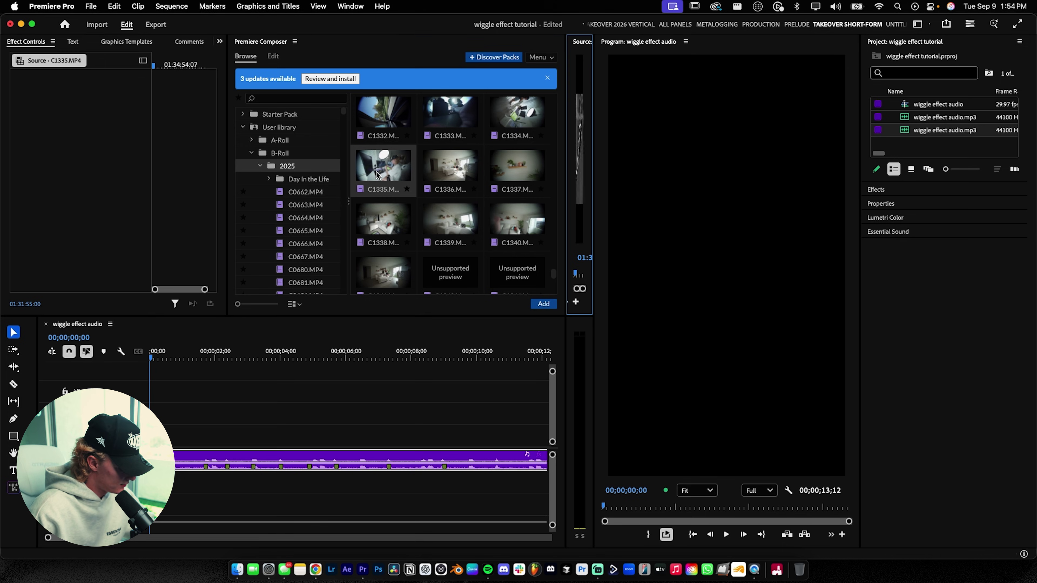
{"action": "left_click", "coordinate": [384, 166]}
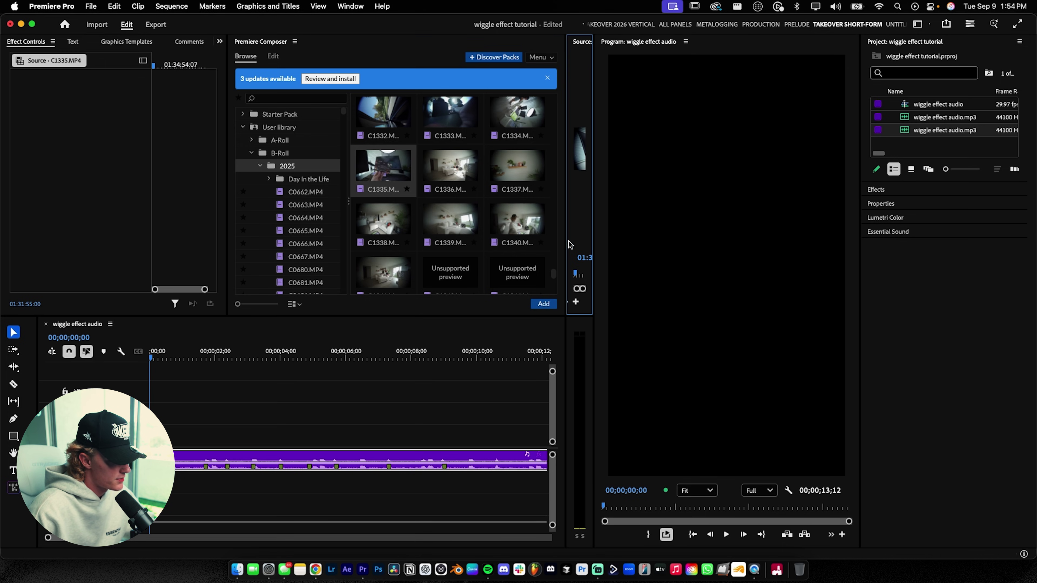
{"action": "left_click_drag", "start_coordinate": [564, 240], "coordinate": [163, 399]}
{"action": "key", "text": "="}
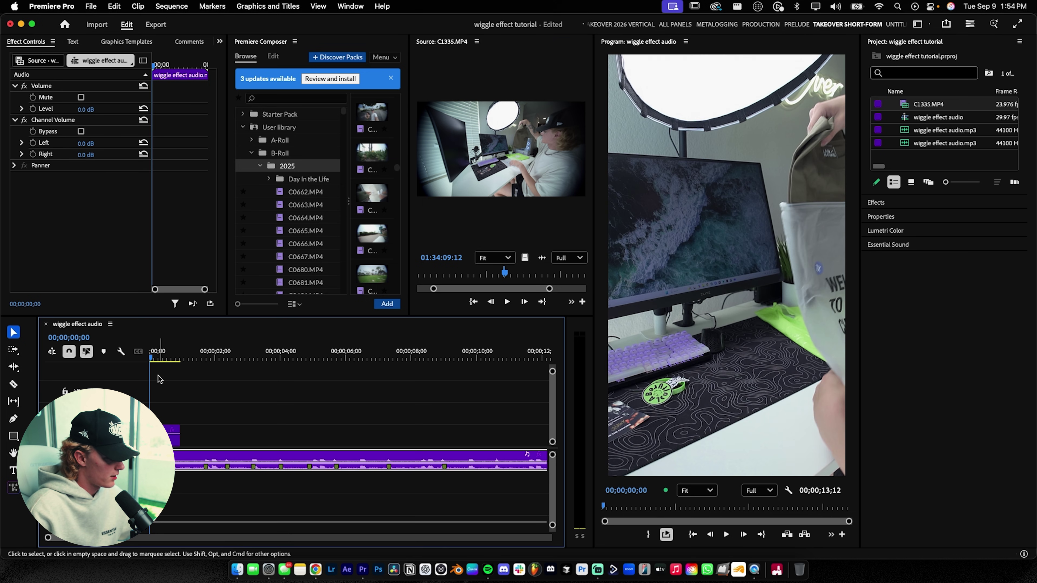
Step: Set the scale of C1335.MP4 in the sequence to 61 and its horizontal position to 130
{"action": "left_click", "coordinate": [172, 435]}
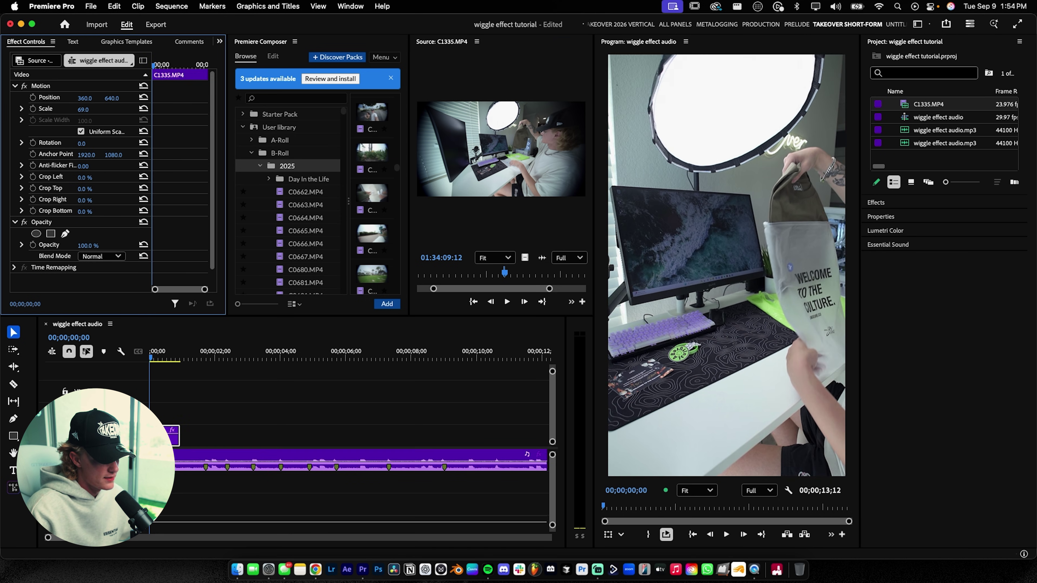
{"action": "left_click_drag", "start_coordinate": [83, 109], "coordinate": [67, 98]}
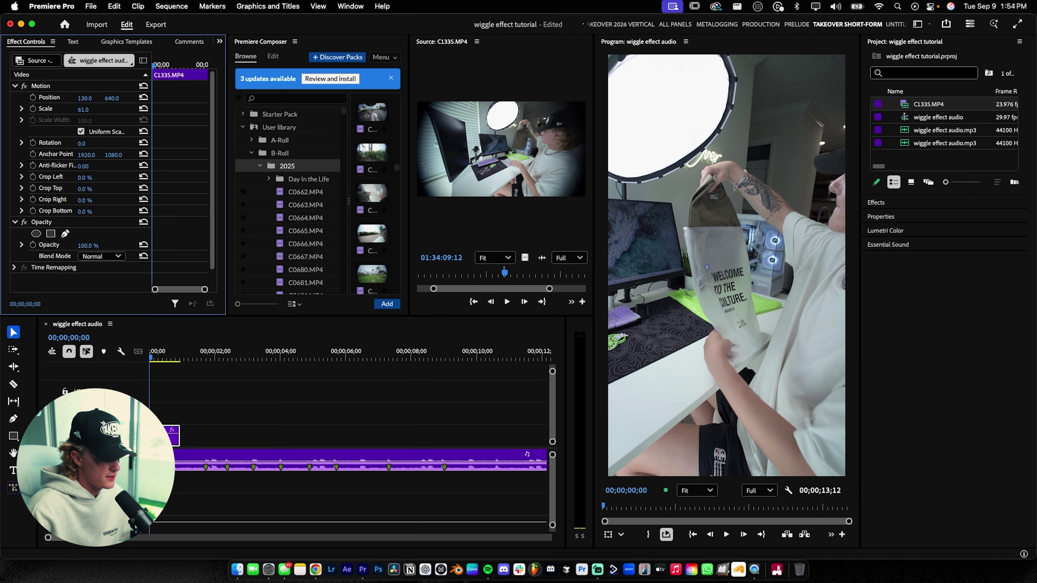
Step: Change the sequence to 1080 by 1920 at 23.976 frames per second and enlarge C1335.MP4 to fill the new frame
{"action": "left_click", "coordinate": [171, 6]}
{"action": "left_click", "coordinate": [192, 24]}
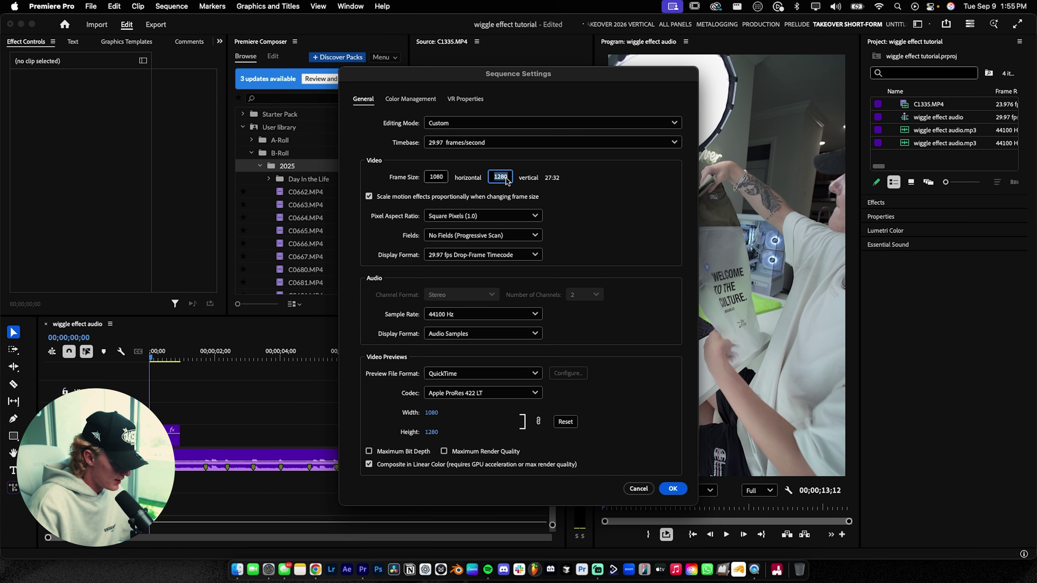
{"action": "left_click", "coordinate": [486, 142]}
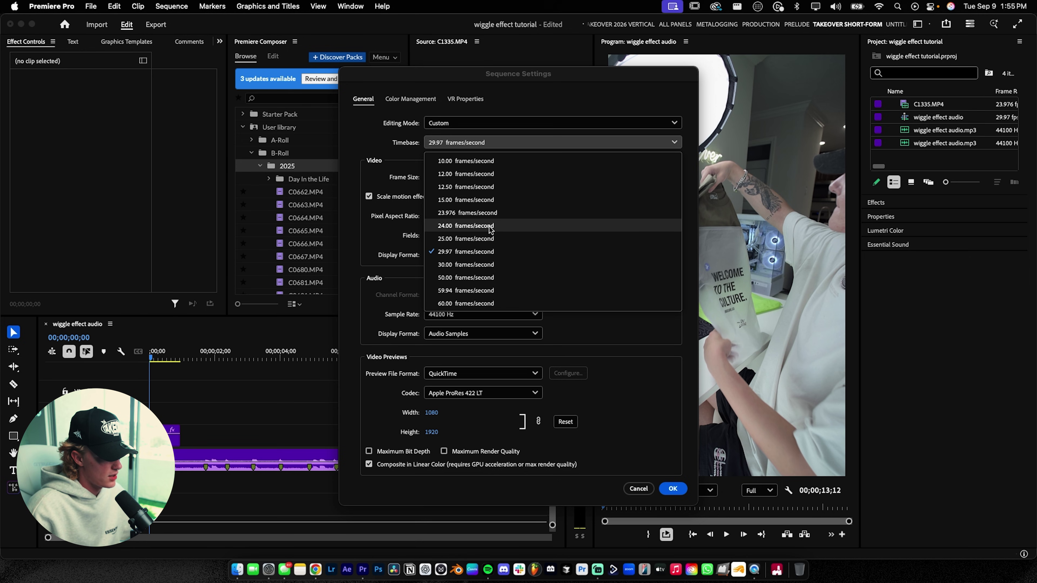
{"action": "left_click", "coordinate": [483, 213]}
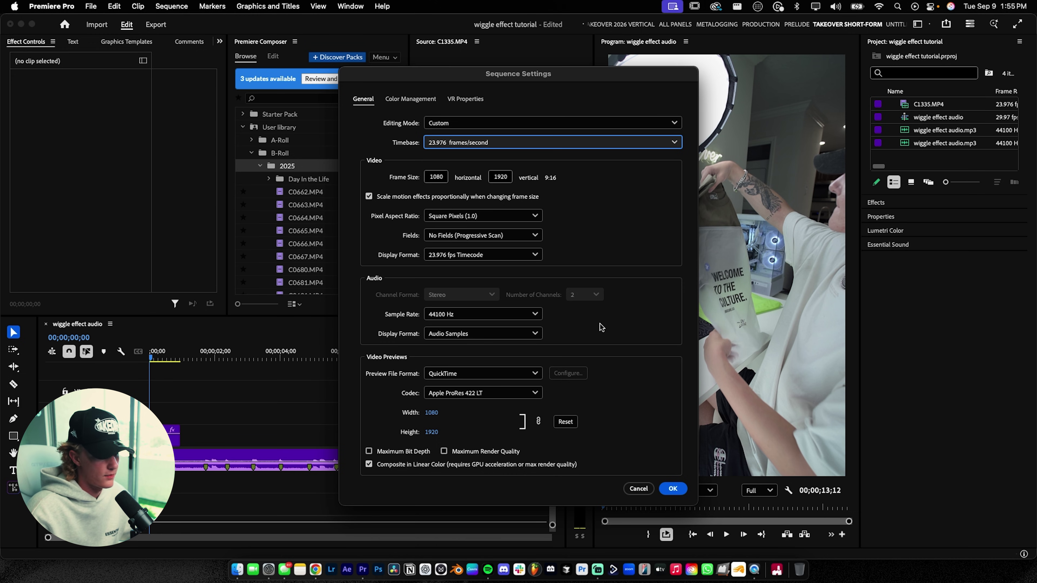
{"action": "left_click", "coordinate": [676, 489]}
{"action": "left_click", "coordinate": [614, 339]}
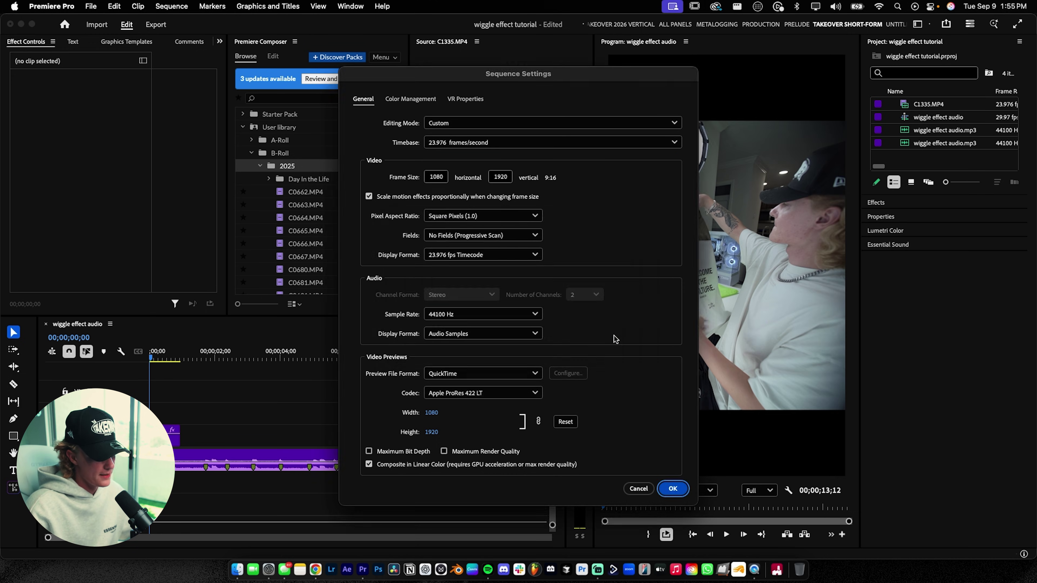
{"action": "left_click_drag", "start_coordinate": [85, 115], "coordinate": [105, 116]}
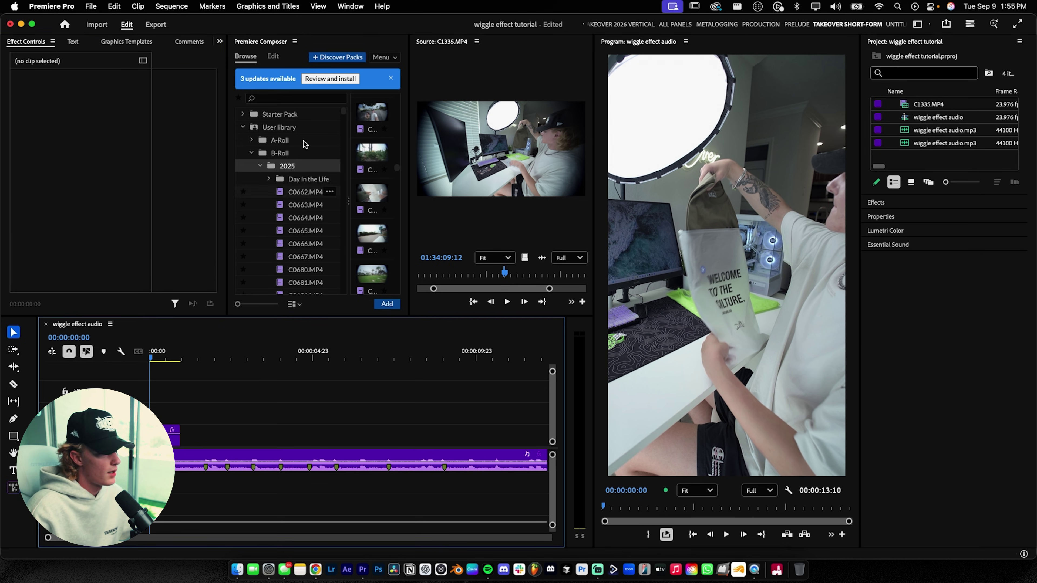
Step: Create a 1080 by 1920 adjustment layer at 23.976 fps and place it on V4 over the full length of the audio
{"action": "right_click", "coordinate": [933, 160]}
{"action": "mouse_move", "coordinate": [914, 211]}
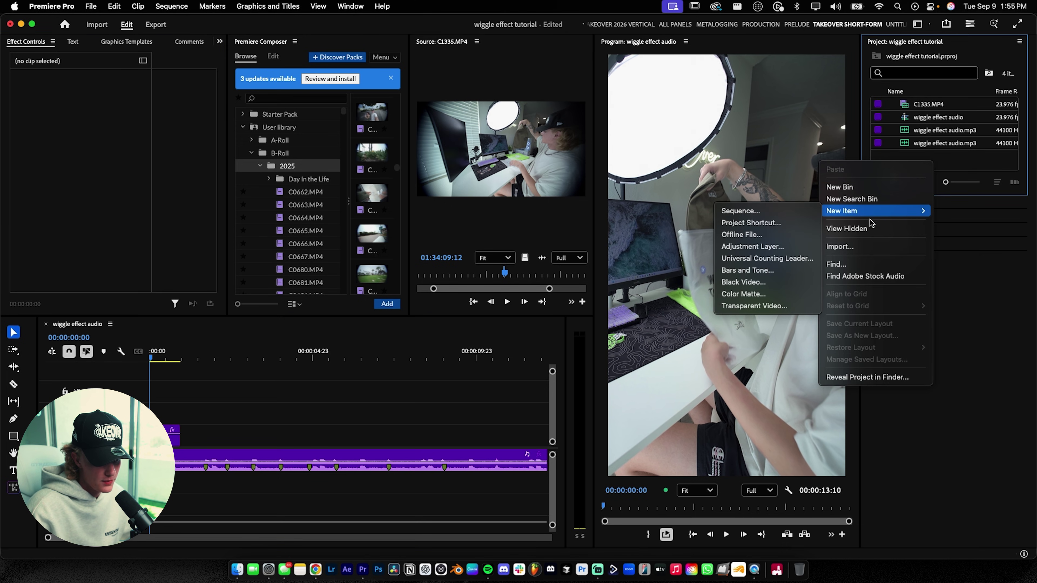
{"action": "left_click", "coordinate": [774, 246]}
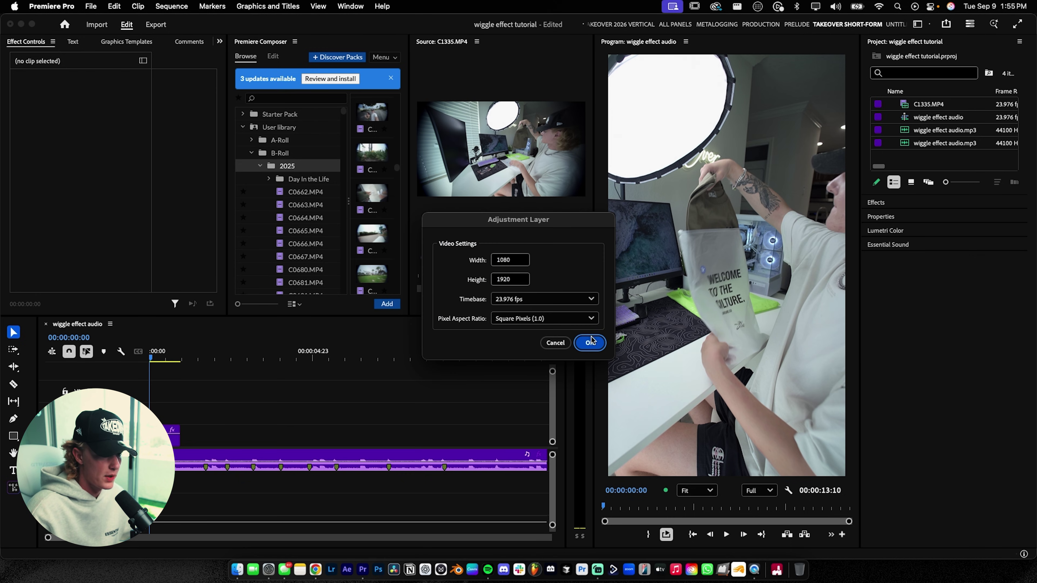
{"action": "left_click", "coordinate": [590, 343]}
{"action": "left_click_drag", "start_coordinate": [904, 107], "coordinate": [294, 372]}
{"action": "left_click", "coordinate": [186, 375]}
{"action": "key", "text": "="}
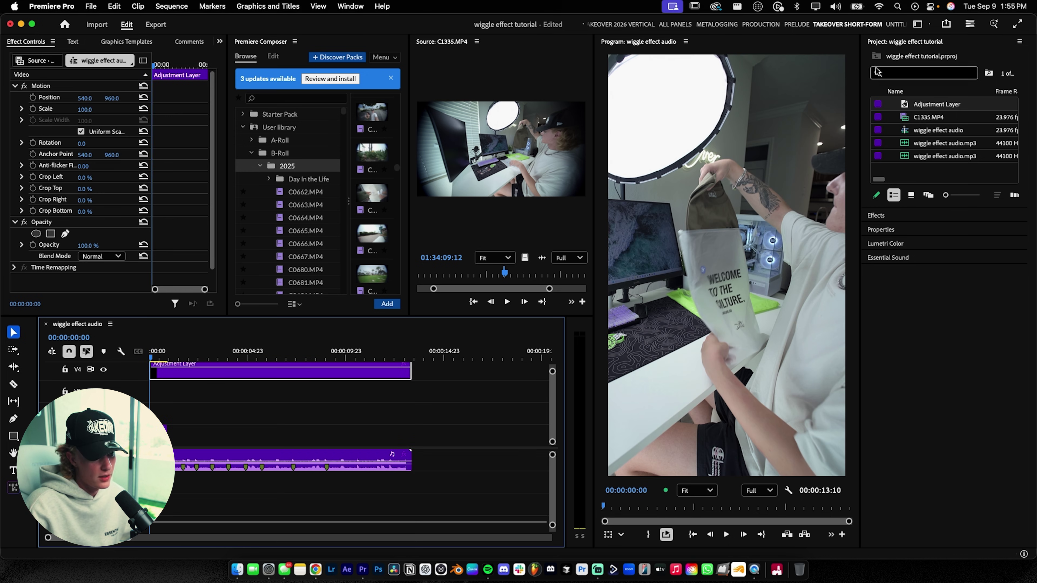
Step: Search the effects for "viral" and apply the ViralFX- Flat Cinema preset to the adjustment layer
{"action": "left_click", "coordinate": [889, 41]}
{"action": "left_click", "coordinate": [890, 57]}
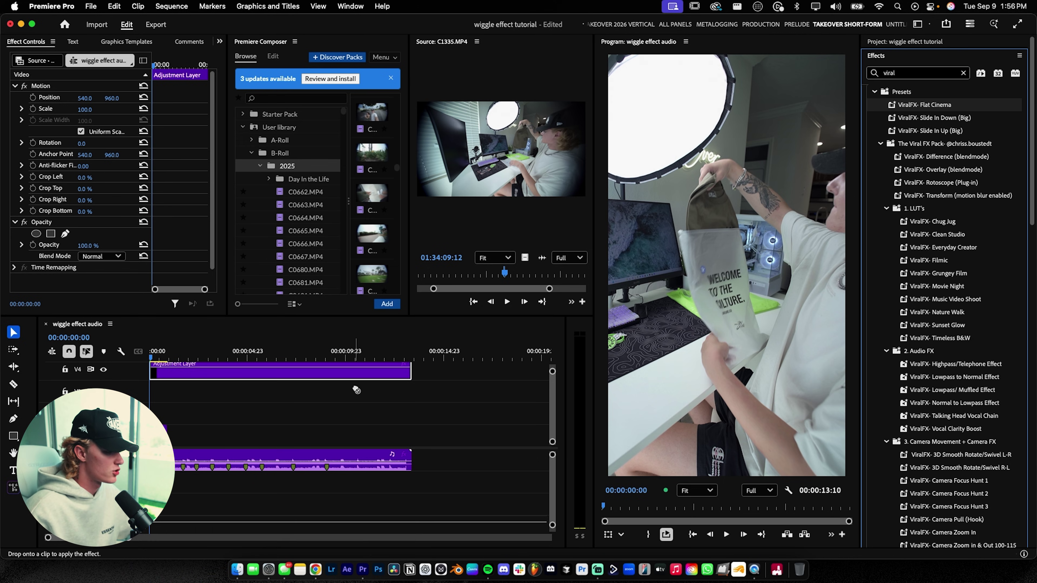
{"action": "left_click_drag", "start_coordinate": [236, 375], "coordinate": [236, 374]}
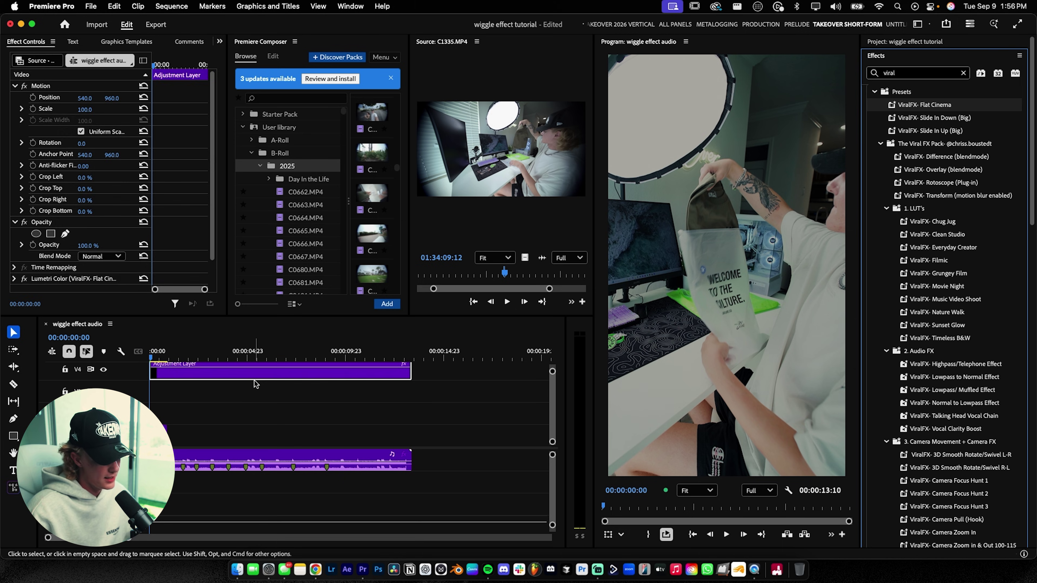
{"action": "left_click", "coordinate": [255, 391]}
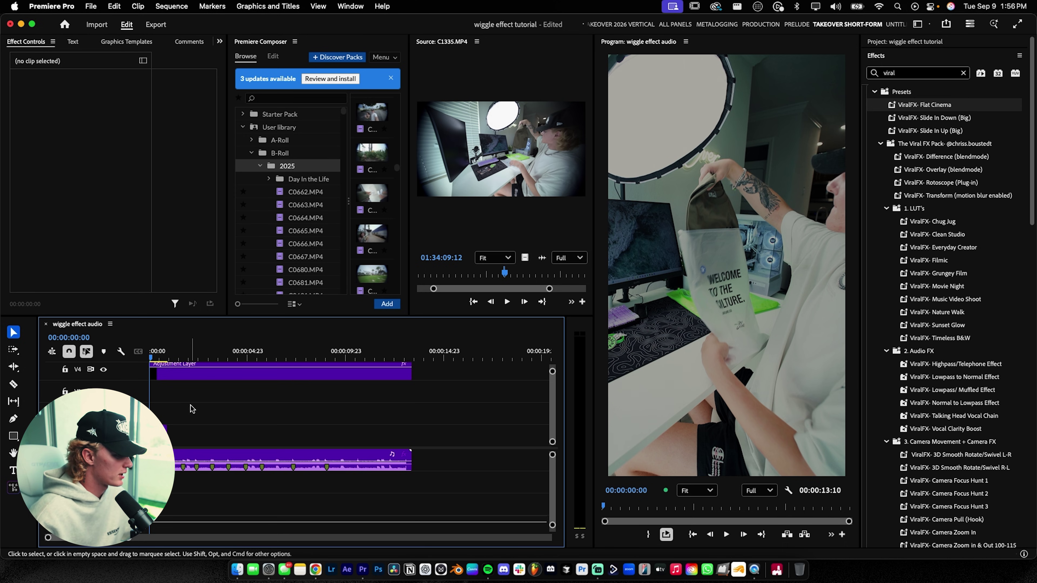
Step: Widen the clip browser, find C1061.MP4 in the 2025 folder, and load it as the source
{"action": "left_click_drag", "start_coordinate": [227, 207], "coordinate": [131, 206]}
{"action": "scroll", "coordinate": [312, 186], "scroll_direction": "down", "scroll_amount": 2}
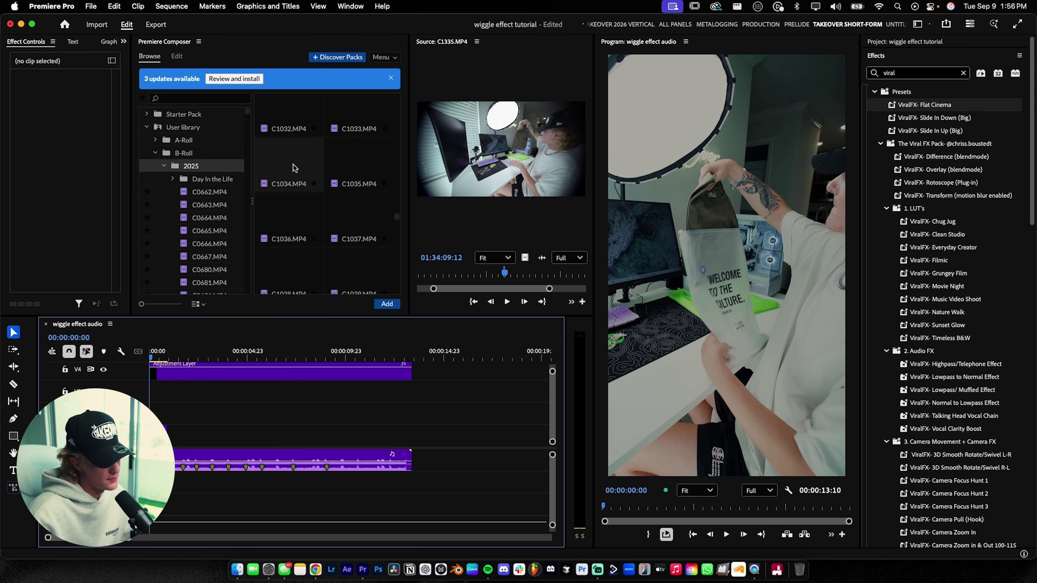
{"action": "scroll", "coordinate": [327, 204], "scroll_direction": "down", "scroll_amount": 4}
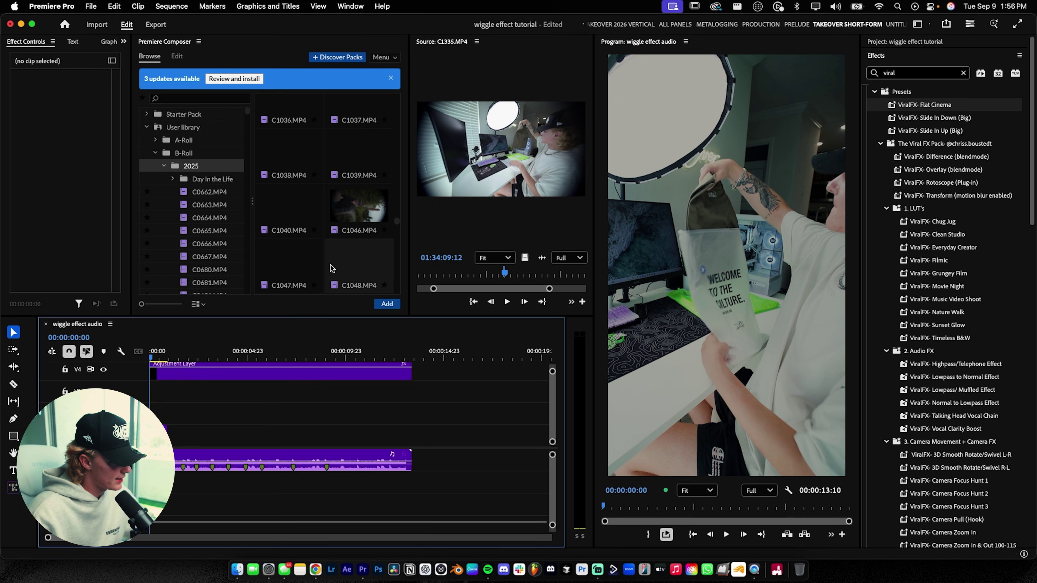
{"action": "scroll", "coordinate": [331, 229], "scroll_direction": "down", "scroll_amount": 5}
{"action": "scroll", "coordinate": [302, 231], "scroll_direction": "down", "scroll_amount": 5}
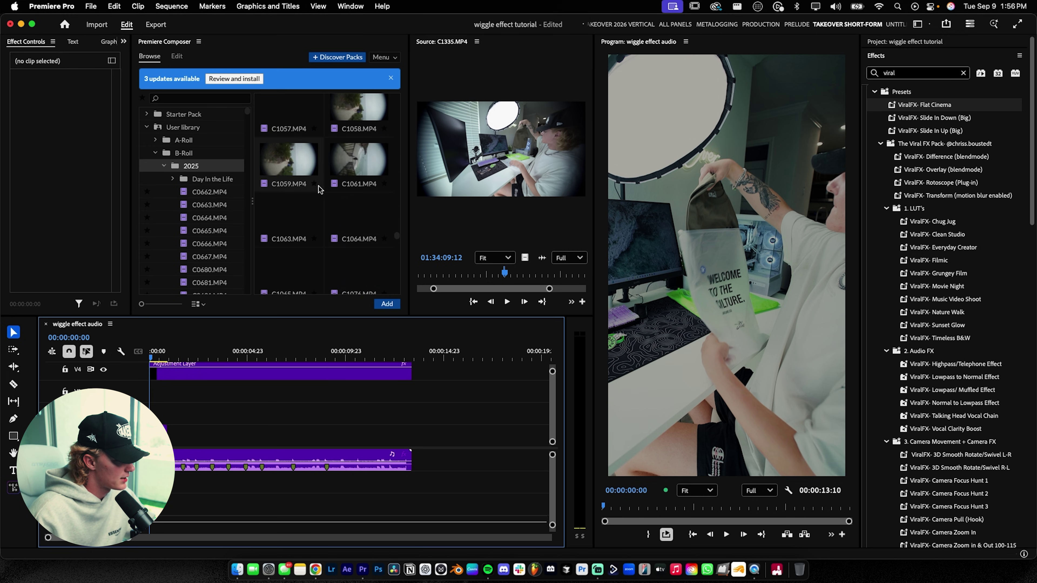
{"action": "left_click", "coordinate": [355, 159]}
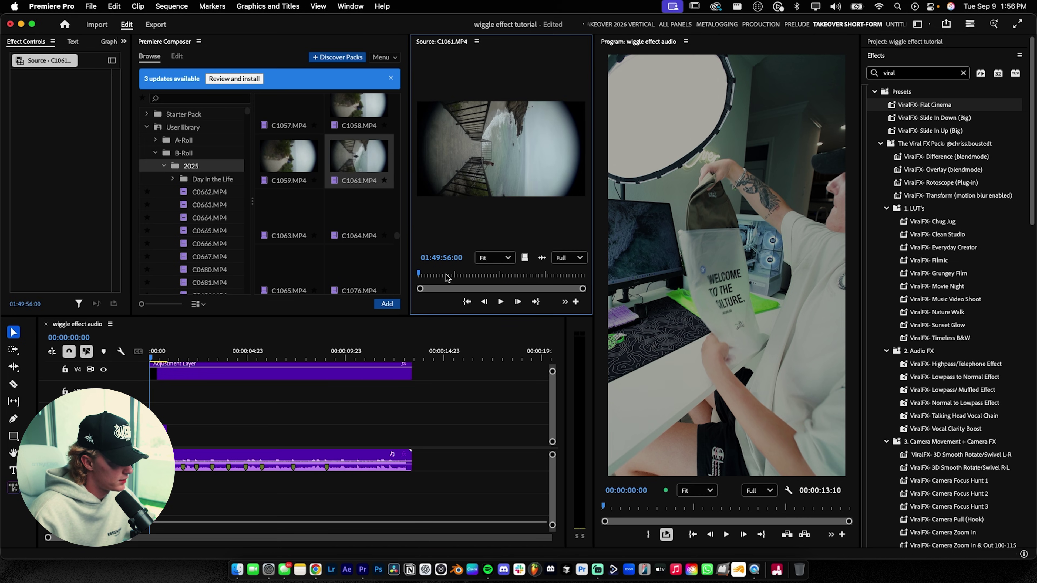
Step: Place a section of C1061.MP4 above the first clip at a beat marker and extend it to one second, ending at the next marker
{"action": "left_click_drag", "start_coordinate": [429, 275], "coordinate": [460, 273]}
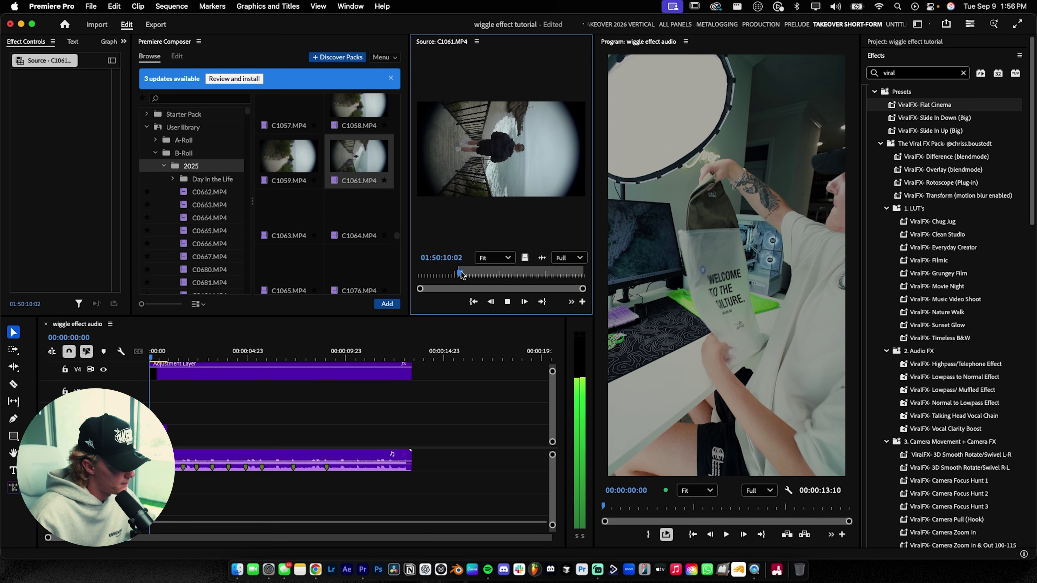
{"action": "left_click_drag", "start_coordinate": [476, 139], "coordinate": [217, 421]}
{"action": "key", "text": "="}
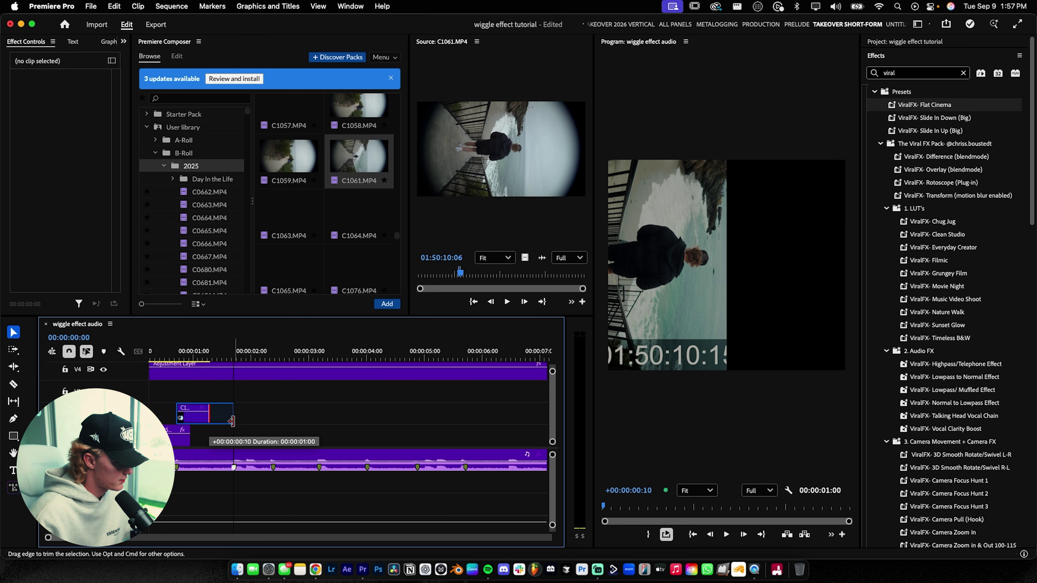
{"action": "key", "text": "minus"}
Step: Find C1245.MP4 in the 2025 folder, load it as the source, and cue it near 13:56:37:22
{"action": "scroll", "coordinate": [292, 234], "scroll_direction": "down", "scroll_amount": 3}
{"action": "scroll", "coordinate": [288, 233], "scroll_direction": "down", "scroll_amount": 5}
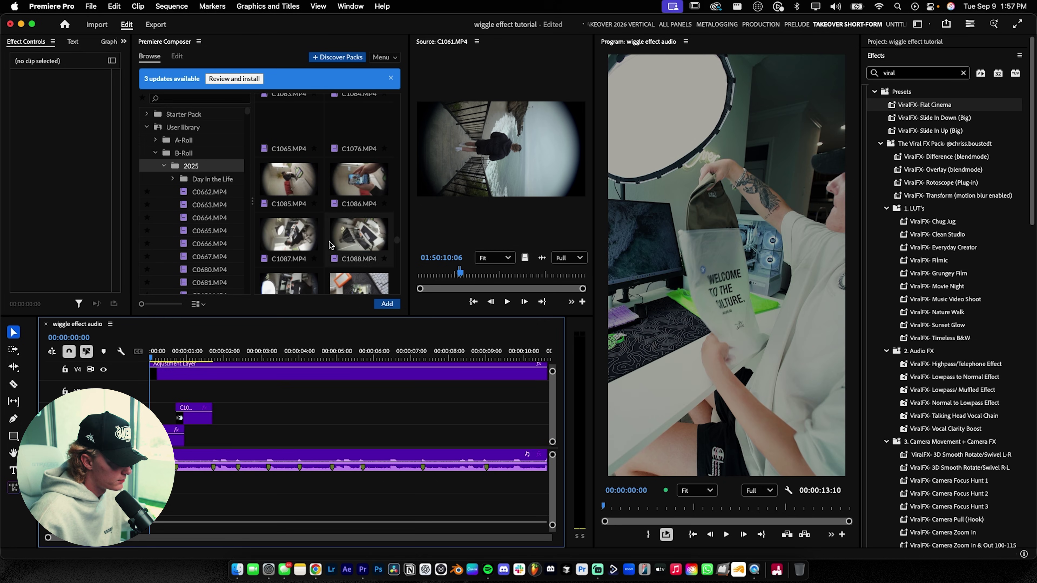
{"action": "scroll", "coordinate": [368, 131], "scroll_direction": "down", "scroll_amount": 4}
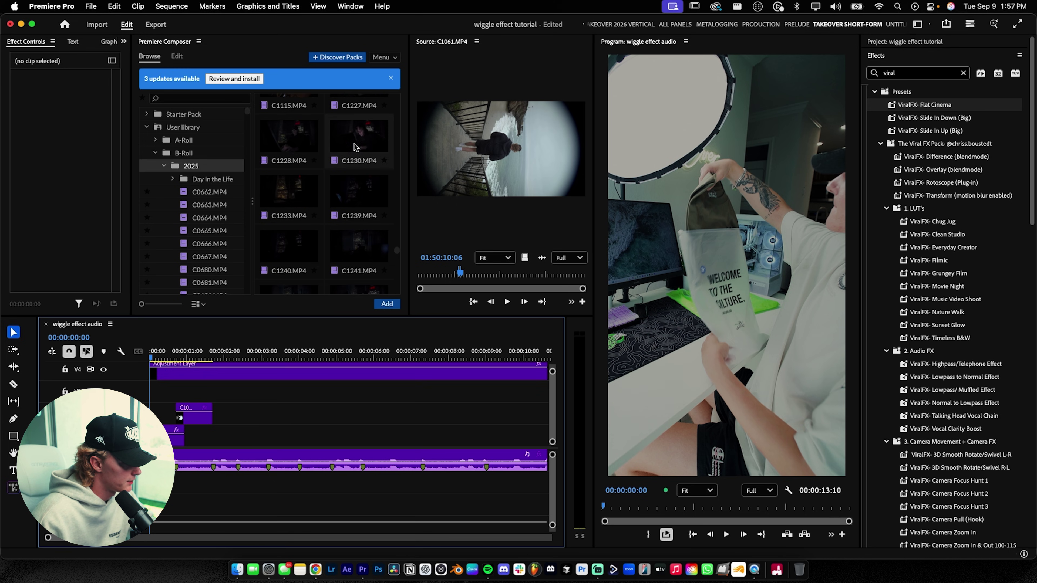
{"action": "scroll", "coordinate": [355, 147], "scroll_direction": "down", "scroll_amount": 2}
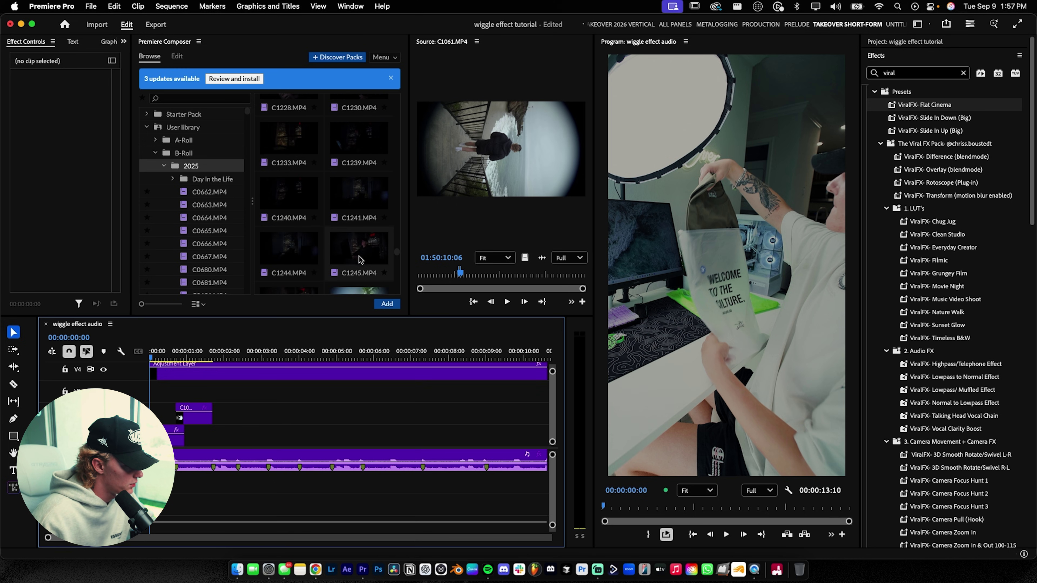
{"action": "left_click", "coordinate": [349, 256]}
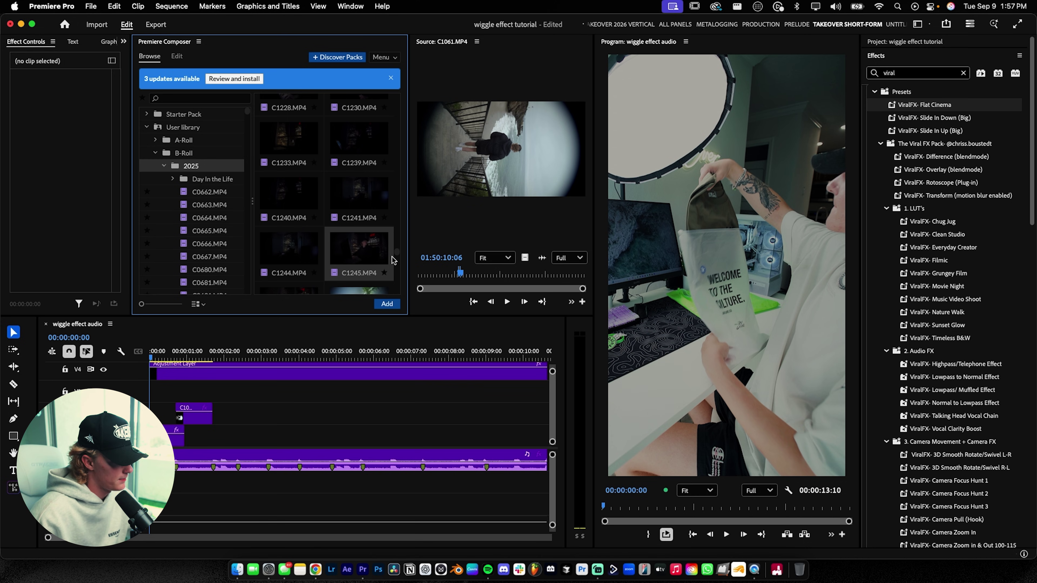
{"action": "left_click_drag", "start_coordinate": [392, 261], "coordinate": [447, 274]}
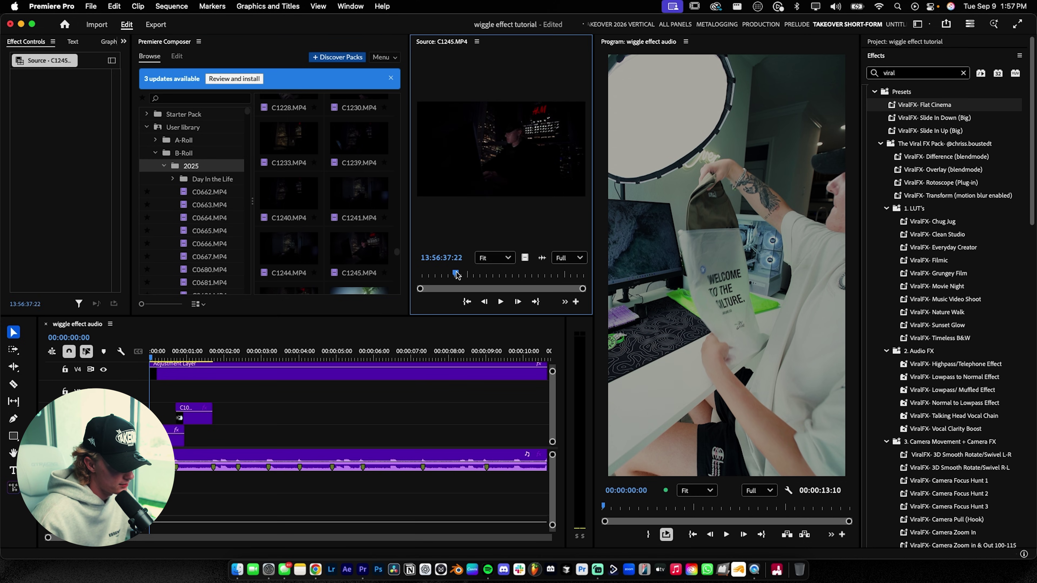
Step: Mark a short section of C1245.MP4 and place it directly above the audio at the beat marker where C1061.MP4 ends
{"action": "key", "text": "i"}
{"action": "key", "text": "space"}
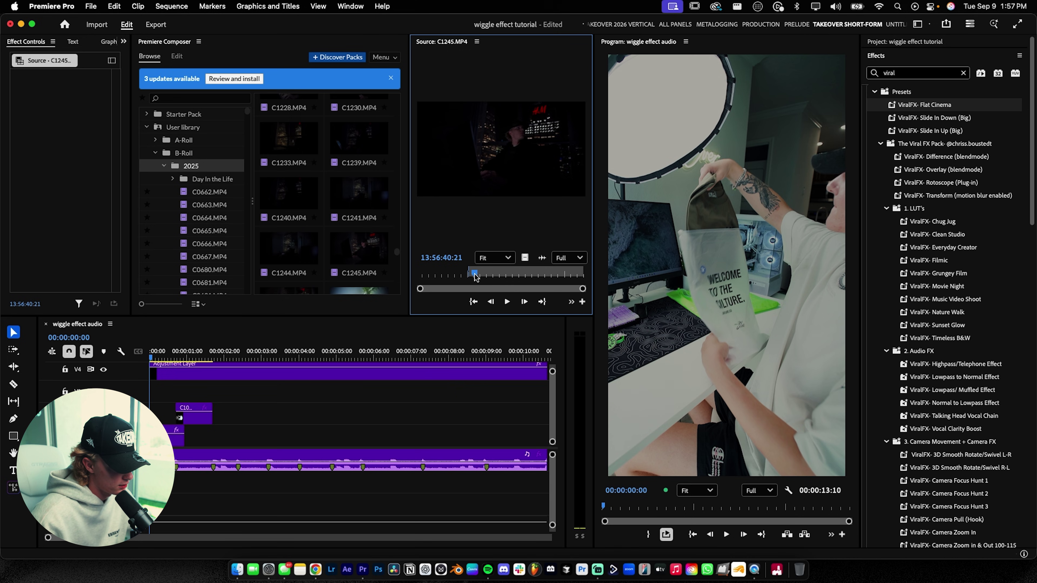
{"action": "key", "text": "o"}
{"action": "key", "text": "space"}
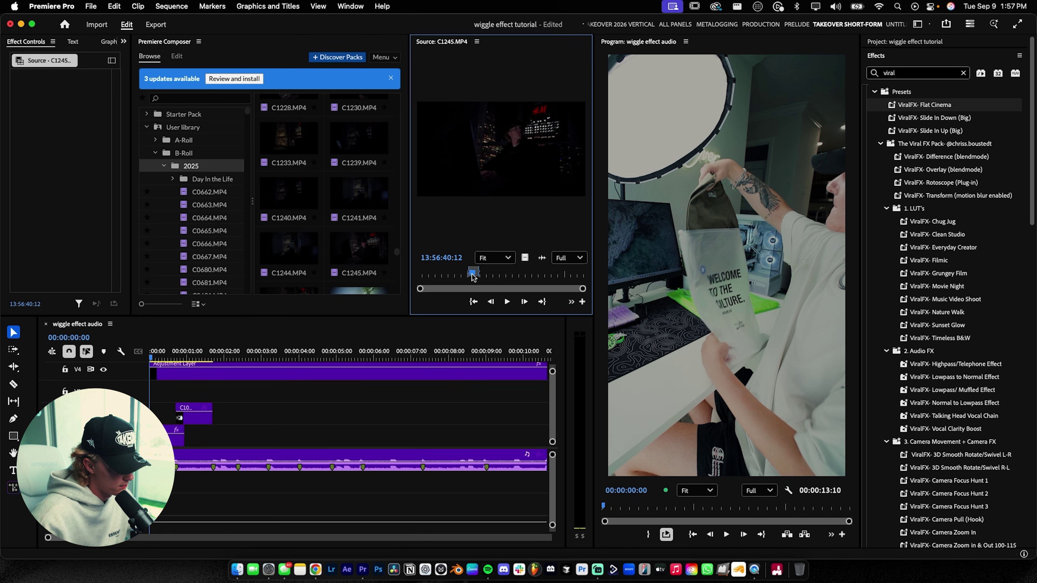
{"action": "left_click_drag", "start_coordinate": [522, 261], "coordinate": [217, 433]}
Step: Load C1313.MP4, mark a short section, and place it one track above C1245.MP4 at the beat marker near that clip's end
{"action": "scroll", "coordinate": [355, 180], "scroll_direction": "down", "scroll_amount": 5}
{"action": "double_click", "coordinate": [355, 179]}
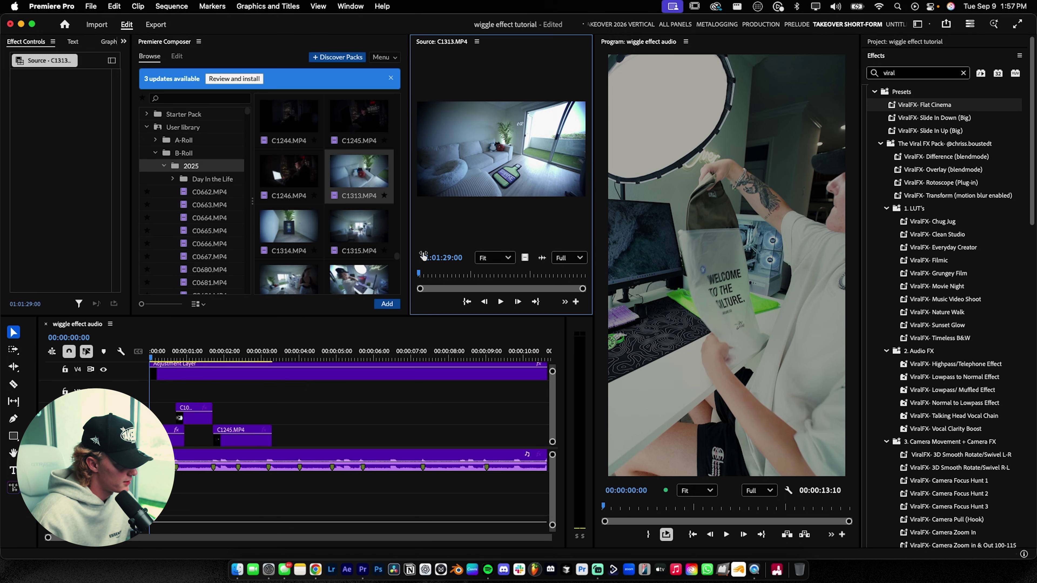
{"action": "left_click_drag", "start_coordinate": [430, 275], "coordinate": [270, 419]}
{"action": "key", "text": "i"}
{"action": "key", "text": "o"}
Step: Load C1317.MP4, mark a section near 01:15:49, and place it directly above the audio at the beat marker where C1313.MP4 ends
{"action": "scroll", "coordinate": [359, 245], "scroll_direction": "down", "scroll_amount": 1}
{"action": "left_click", "coordinate": [359, 264]}
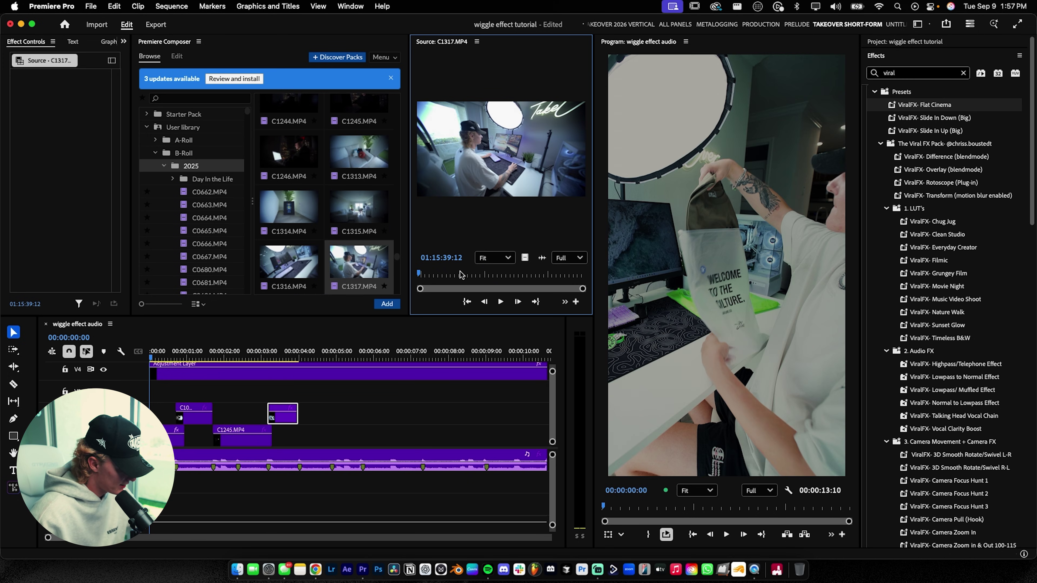
{"action": "left_click_drag", "start_coordinate": [440, 279], "coordinate": [452, 276]}
{"action": "key", "text": "space"}
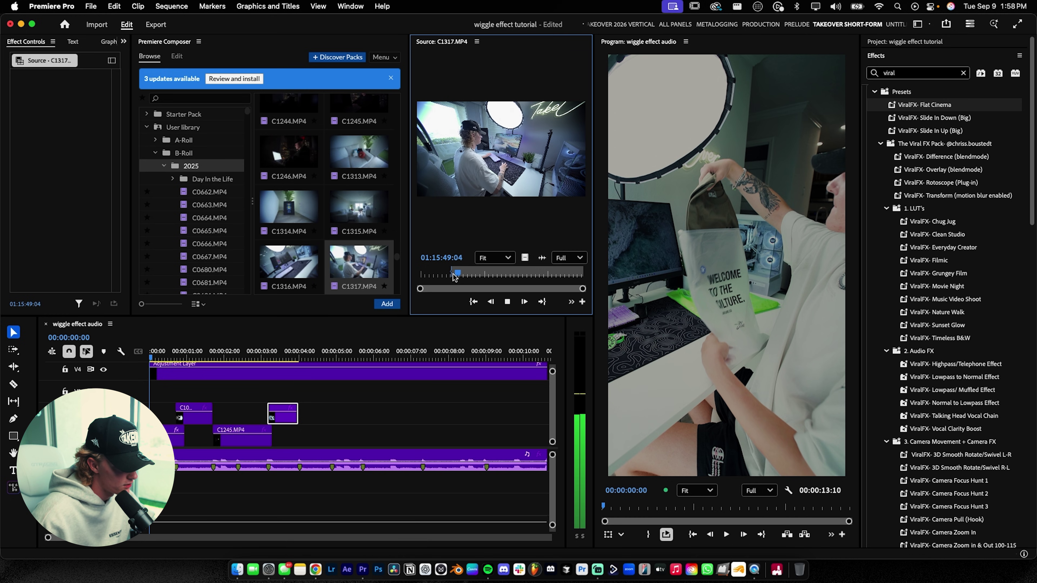
{"action": "key", "text": "space"}
{"action": "left_click_drag", "start_coordinate": [431, 348], "coordinate": [303, 439]}
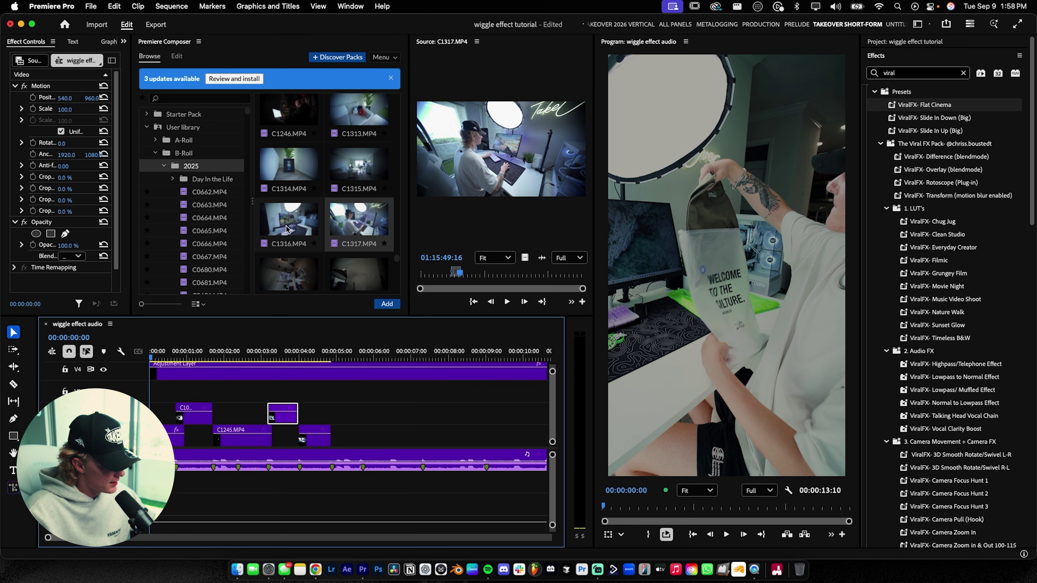
Step: Find C1336.MP4 in the 2025 folder, load it as the source, and cue it near 03:24:44:14
{"action": "scroll", "coordinate": [287, 228], "scroll_direction": "down", "scroll_amount": 2}
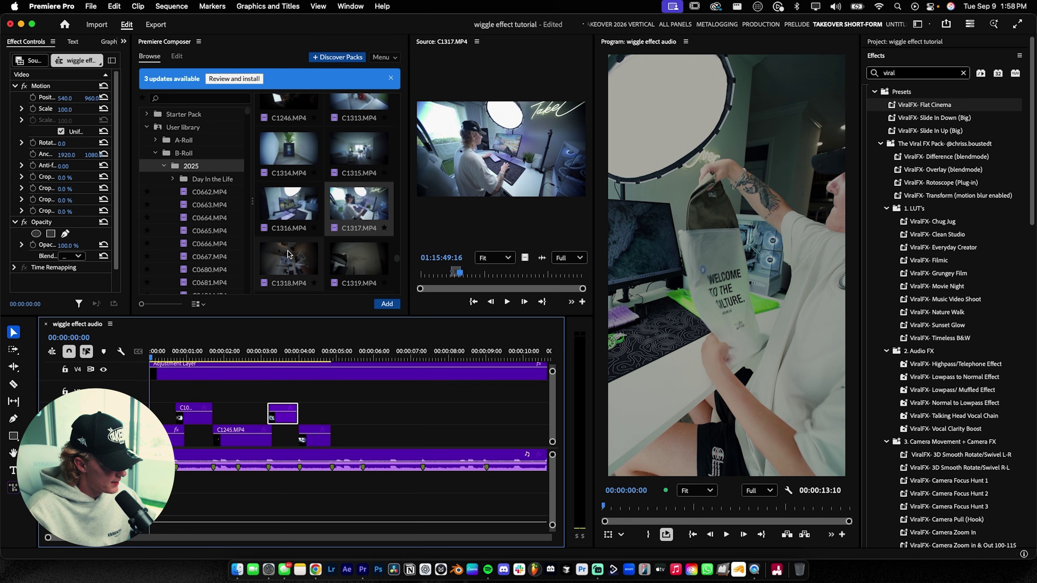
{"action": "scroll", "coordinate": [359, 239], "scroll_direction": "down", "scroll_amount": 2}
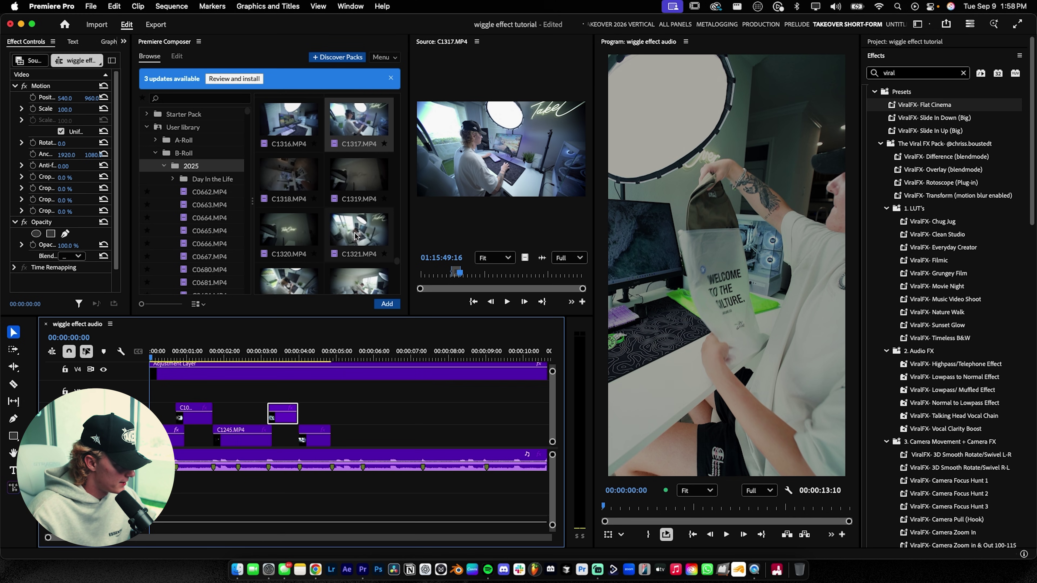
{"action": "scroll", "coordinate": [355, 236], "scroll_direction": "down", "scroll_amount": 4}
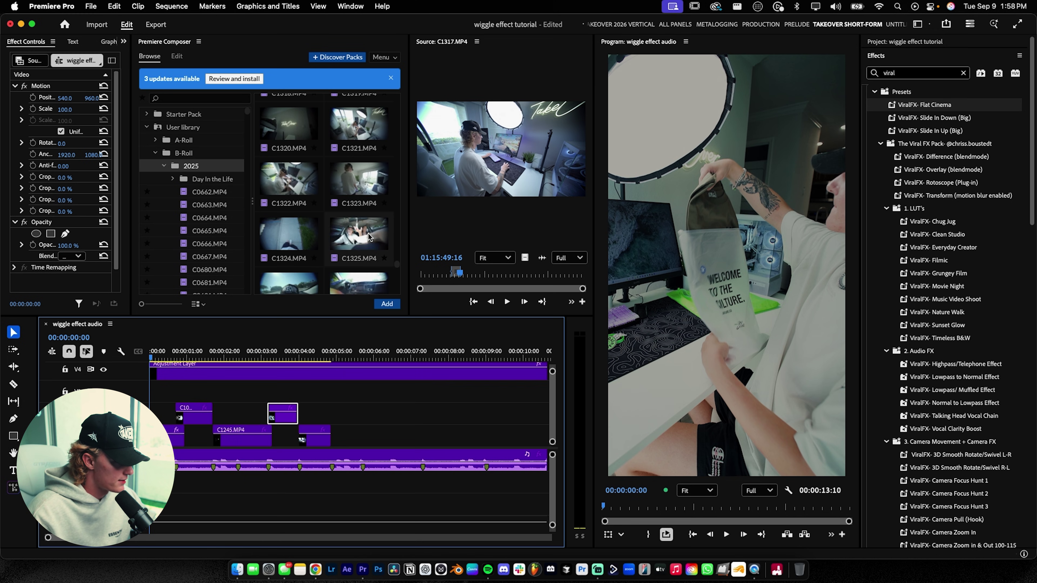
{"action": "scroll", "coordinate": [279, 233], "scroll_direction": "down", "scroll_amount": 1}
{"action": "left_click", "coordinate": [282, 227]}
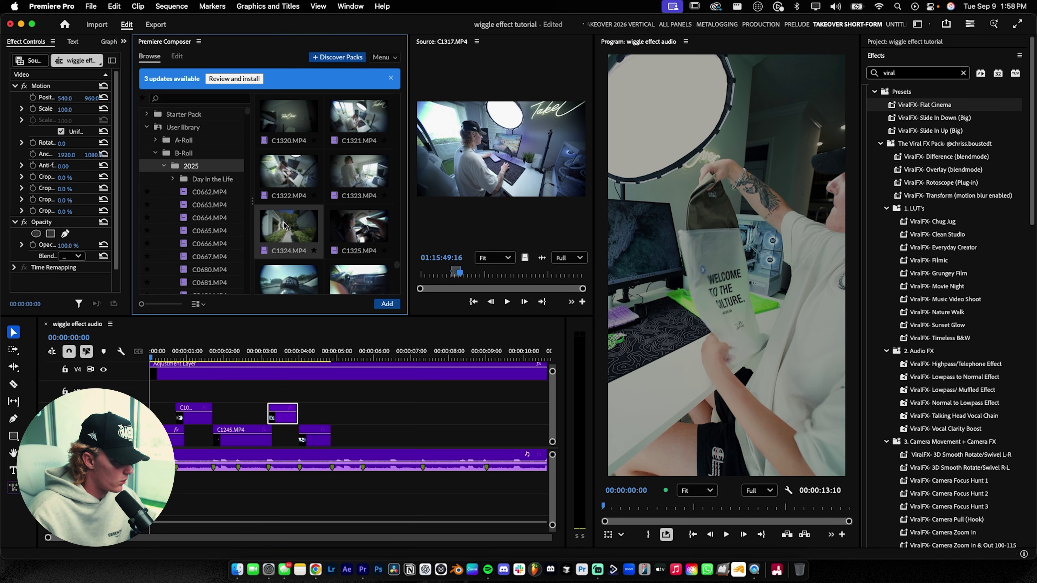
{"action": "double_click", "coordinate": [284, 225]}
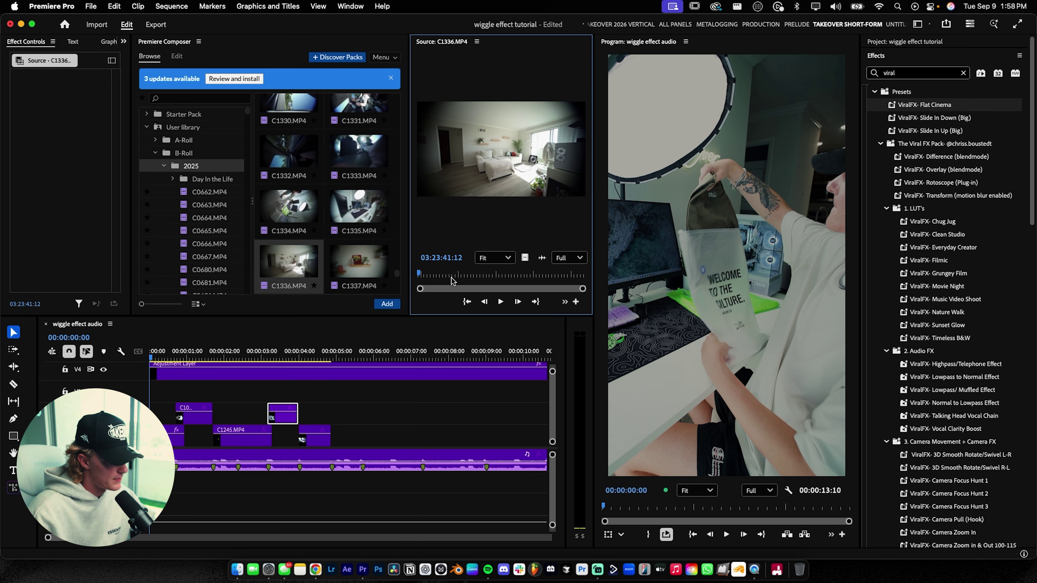
{"action": "left_click_drag", "start_coordinate": [448, 277], "coordinate": [458, 272]}
{"action": "key", "text": "space"}
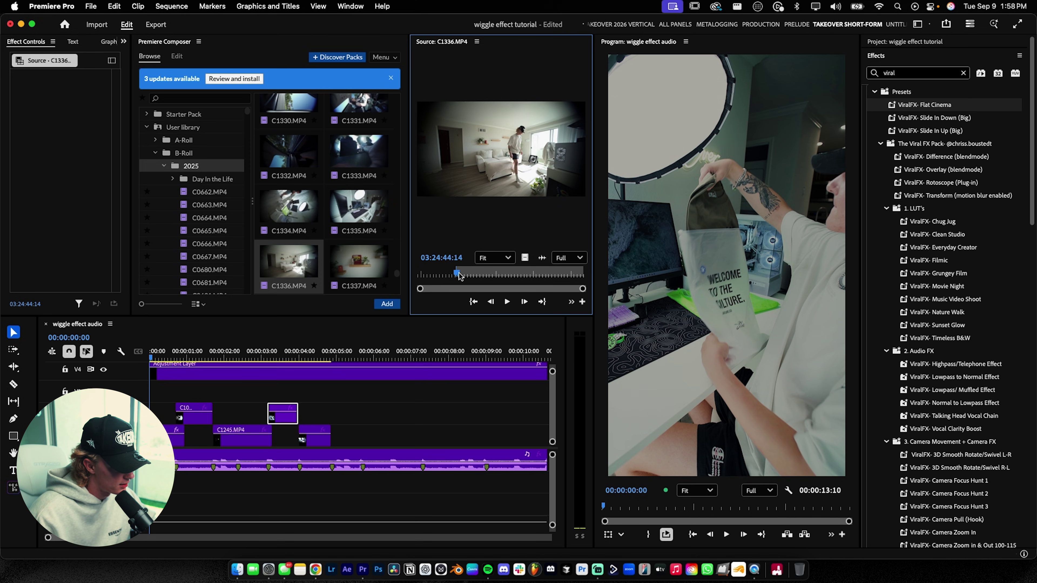
{"action": "key", "text": "space"}
Step: Mark an In point in C1336.MP4 near 03:24:58:07 and place the clip one track above C1317.MP4 at the beat marker where that clip ends
{"action": "left_click_drag", "start_coordinate": [463, 272], "coordinate": [467, 273]}
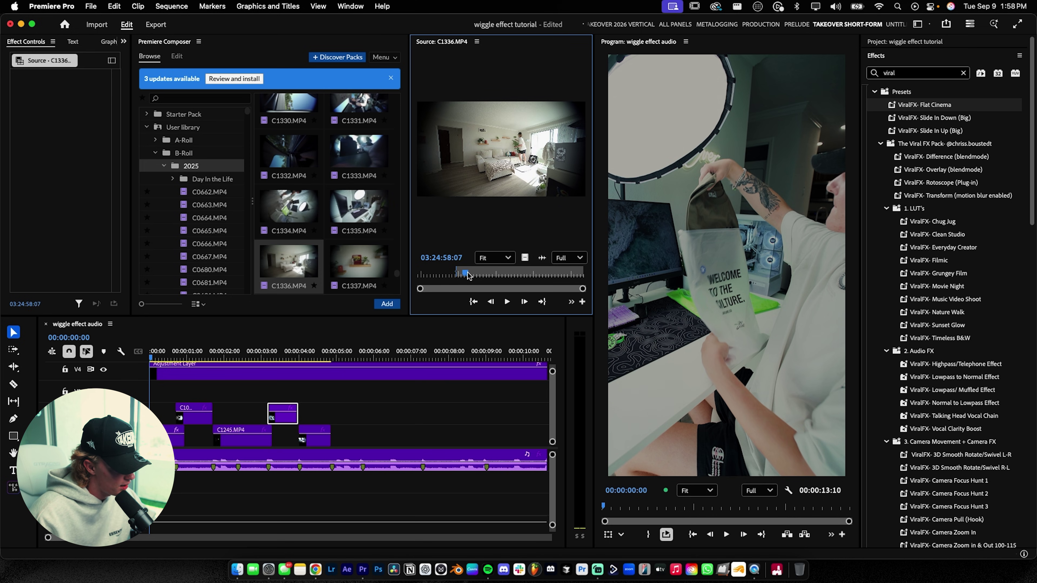
{"action": "key", "text": "i"}
{"action": "key", "text": "space"}
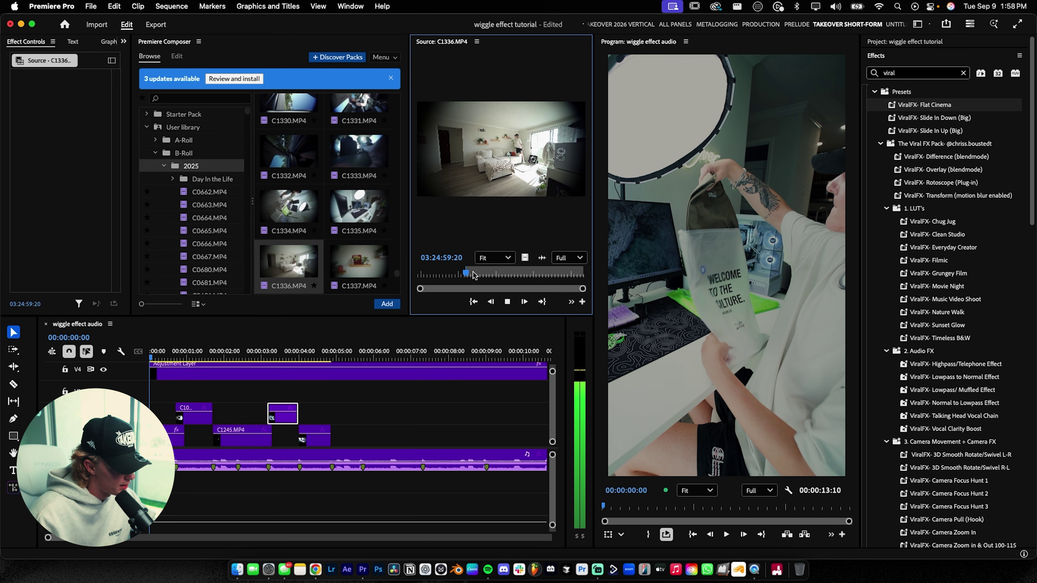
{"action": "key", "text": "space"}
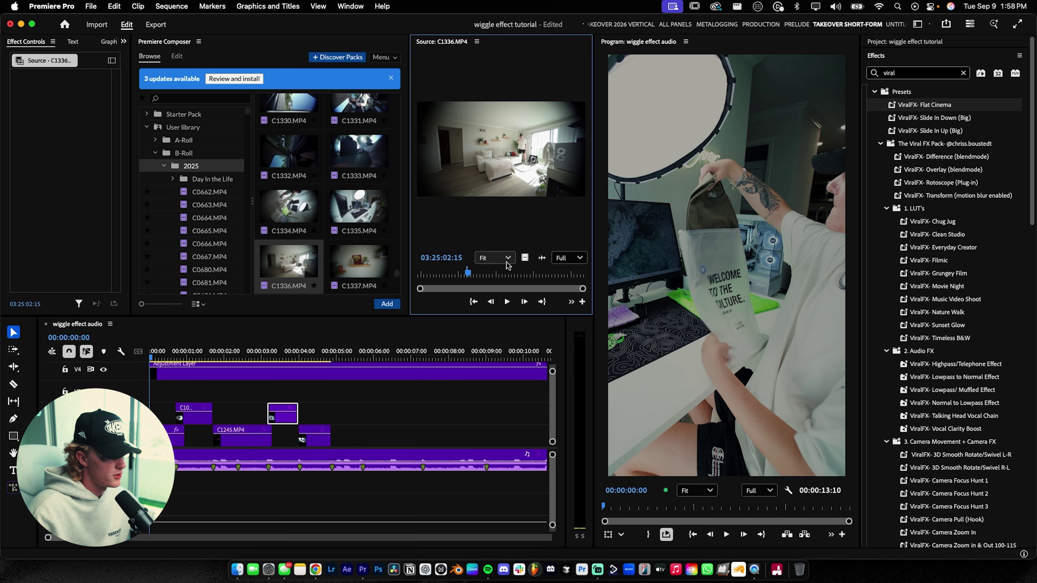
{"action": "left_click_drag", "start_coordinate": [525, 262], "coordinate": [336, 414]}
Step: Play the sequence across the cut from C1317.MP4 to C1336.MP4
{"action": "left_click", "coordinate": [319, 355]}
{"action": "key", "text": "space"}
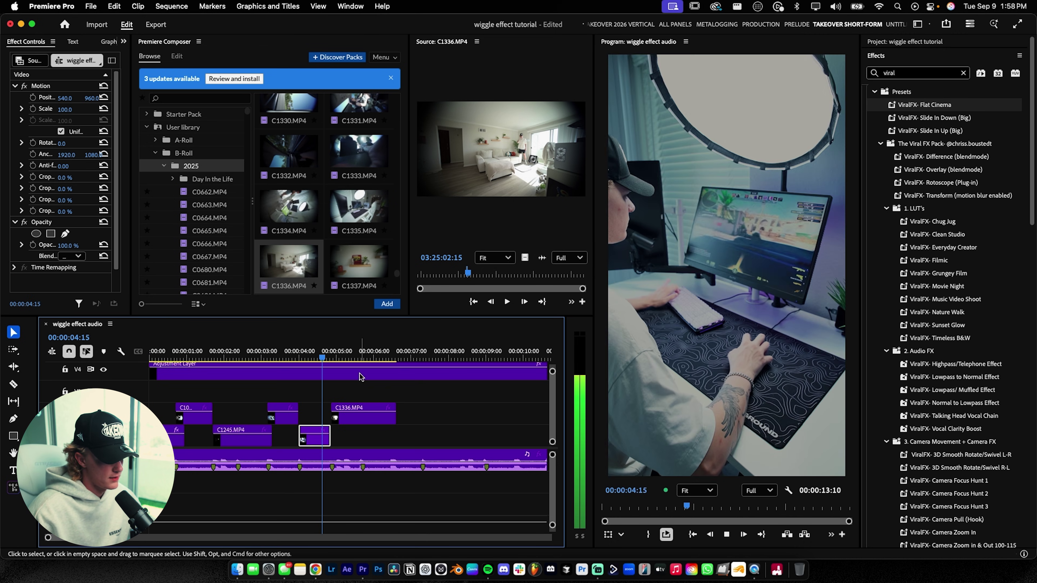
{"action": "key", "text": "space"}
{"action": "left_click", "coordinate": [368, 458]}
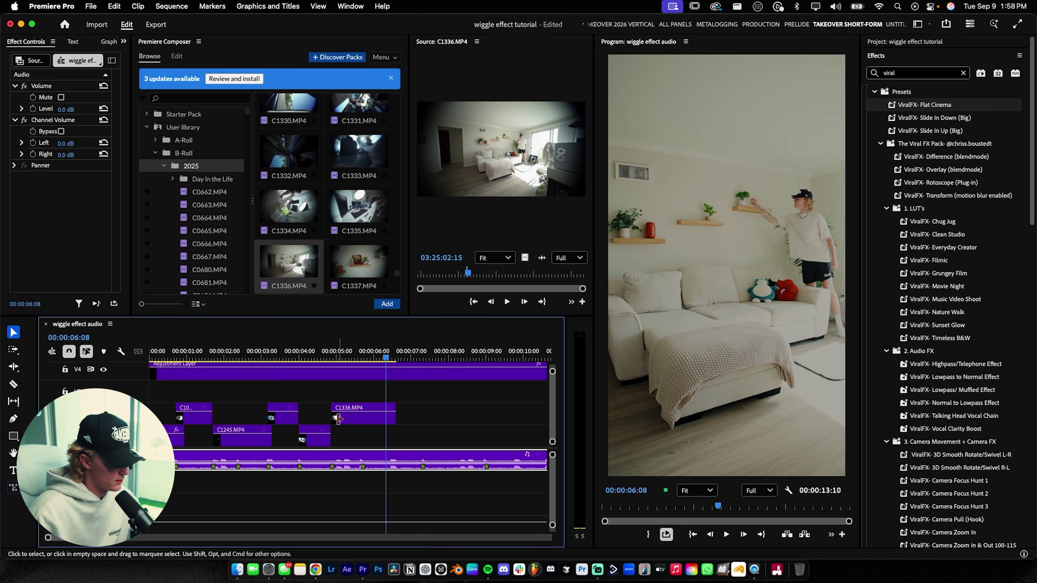
Step: Try to trim the start of C1336.MP4 to the next beat marker
{"action": "left_click_drag", "start_coordinate": [331, 415], "coordinate": [362, 415]}
{"action": "key", "text": "super+z"}
{"action": "key", "text": "super+z"}
Step: Replay the cut and trim C1336.MP4 to run from the end of C1317.MP4 to the next beat marker
{"action": "left_click", "coordinate": [321, 355]}
{"action": "key", "text": "space"}
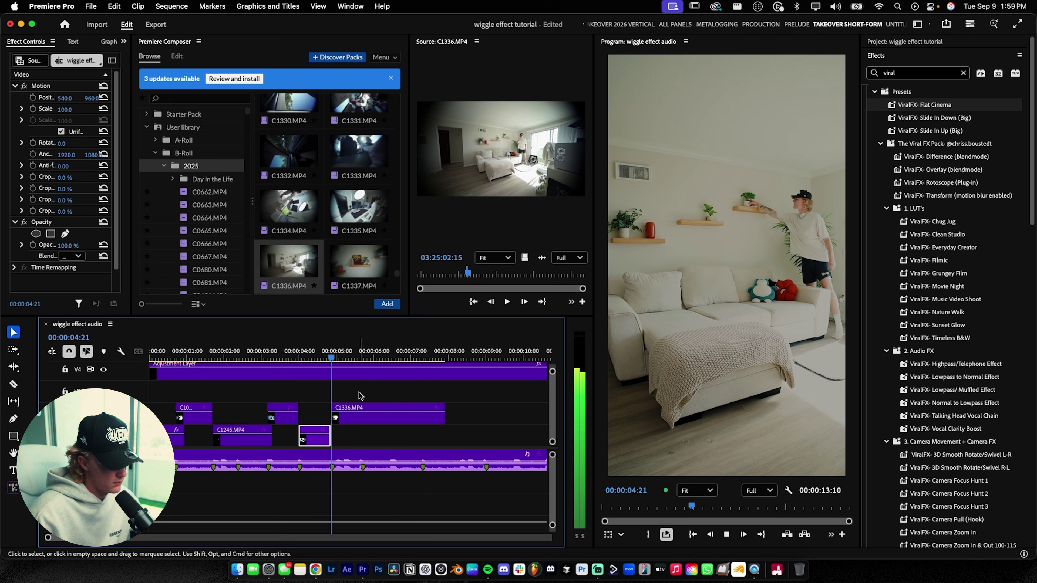
{"action": "key", "text": "space"}
{"action": "left_click_drag", "start_coordinate": [333, 424], "coordinate": [322, 423]}
{"action": "left_click_drag", "start_coordinate": [338, 423], "coordinate": [348, 424]}
{"action": "left_click_drag", "start_coordinate": [451, 421], "coordinate": [361, 425]}
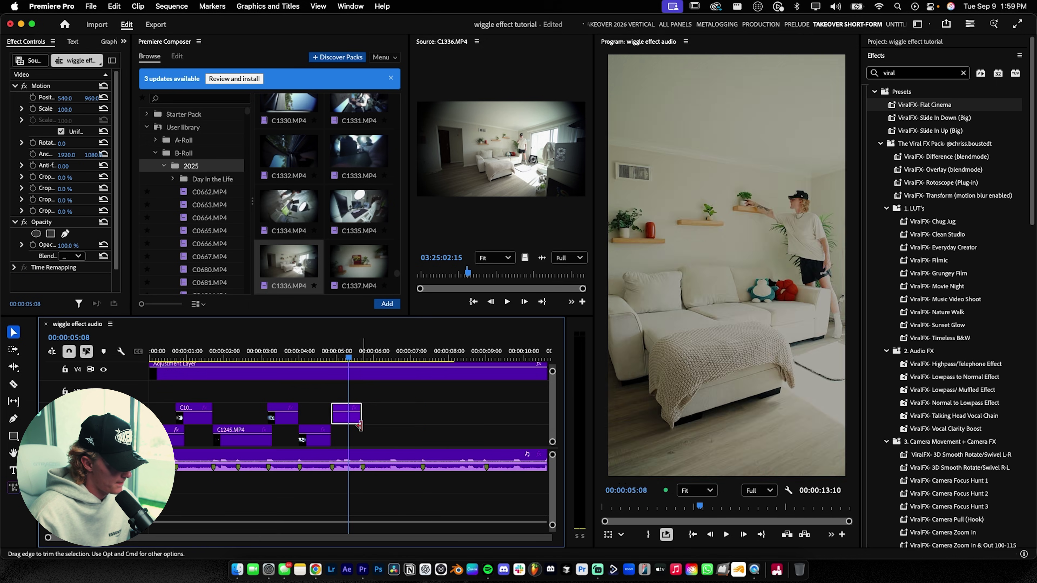
Step: Set the rotation of the sideways C1061.MP4 clip to -90 degrees
{"action": "left_click", "coordinate": [200, 415]}
{"action": "left_click", "coordinate": [73, 108]}
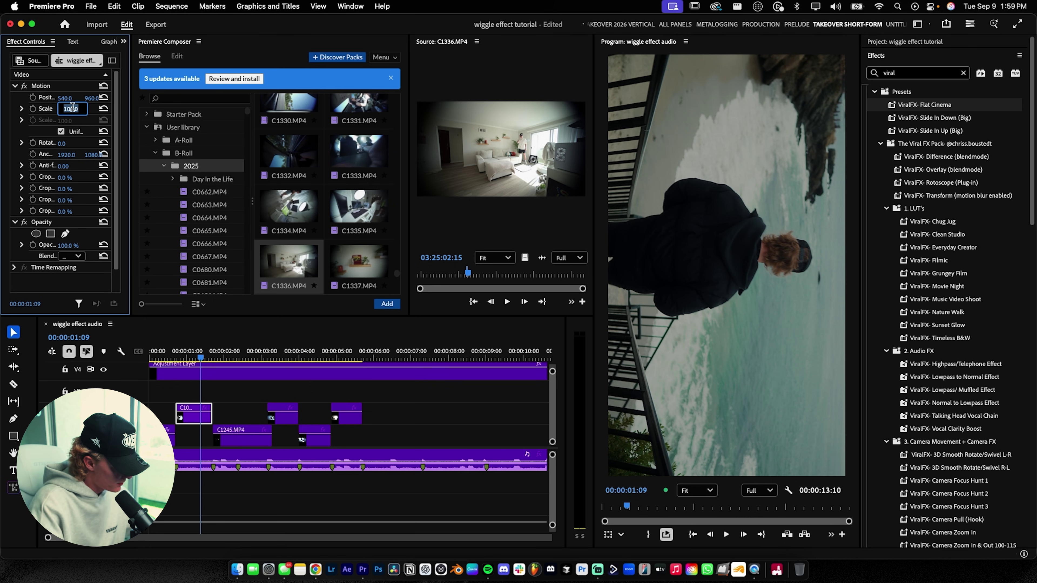
{"action": "type", "text": "-9"}
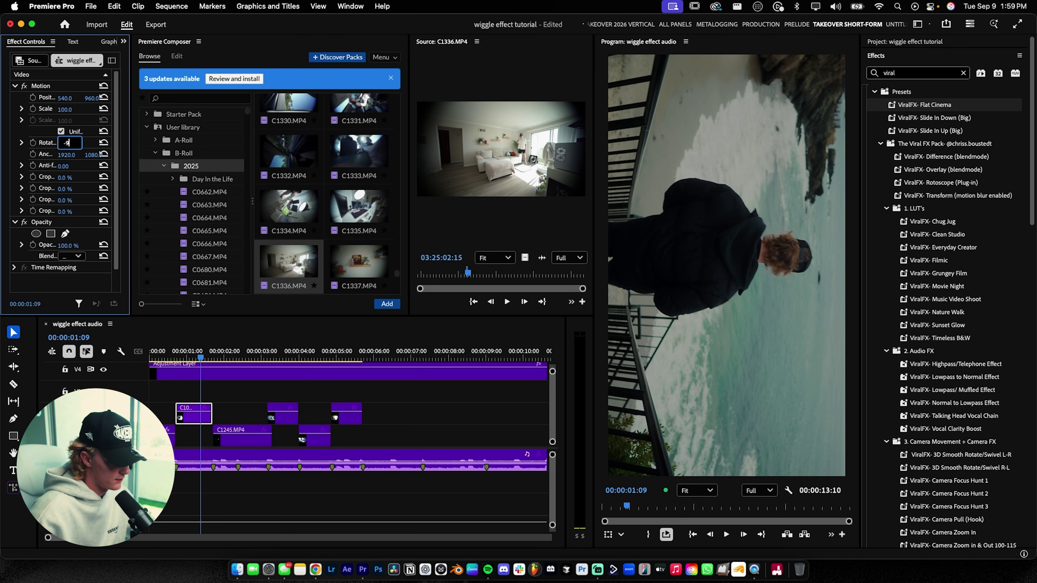
{"action": "type", "text": "0"}
{"action": "key", "text": "Return"}
{"action": "left_click_drag", "start_coordinate": [72, 146], "coordinate": [141, 250]}
{"action": "key", "text": "super+z"}
Step: Play the sequence from its start, and select the dark C1245.MP4 clip for Lumetri Color correction
{"action": "left_click_drag", "start_coordinate": [182, 345], "coordinate": [149, 347]}
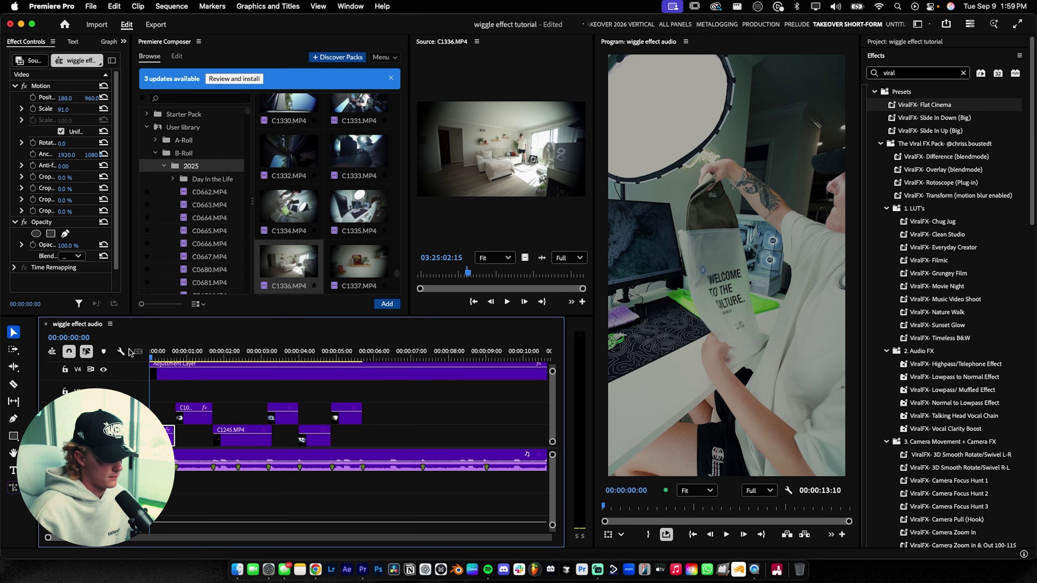
{"action": "key", "text": "space"}
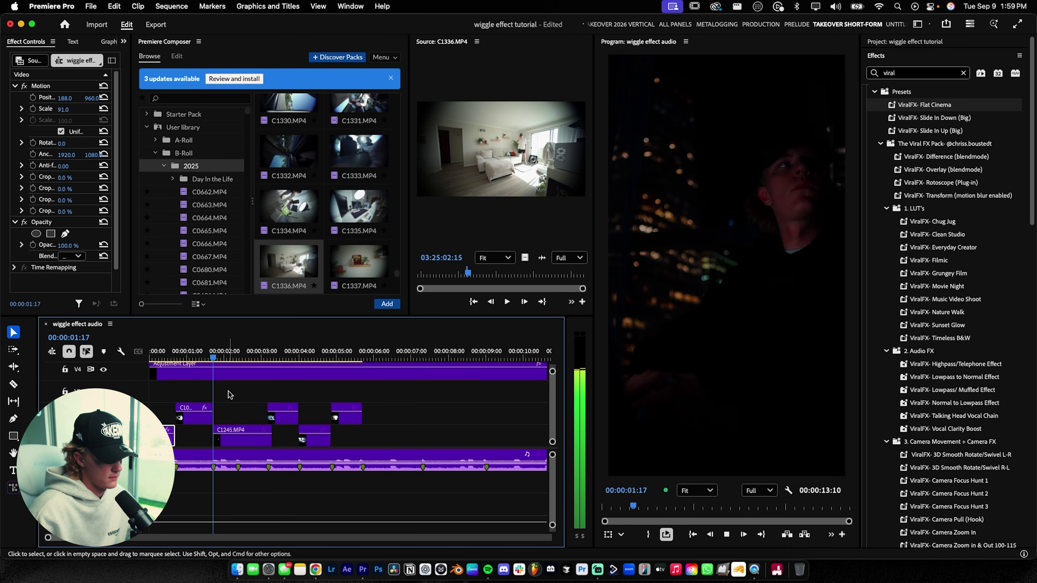
{"action": "left_click", "coordinate": [229, 435]}
{"action": "left_click", "coordinate": [884, 49]}
{"action": "left_click", "coordinate": [912, 41]}
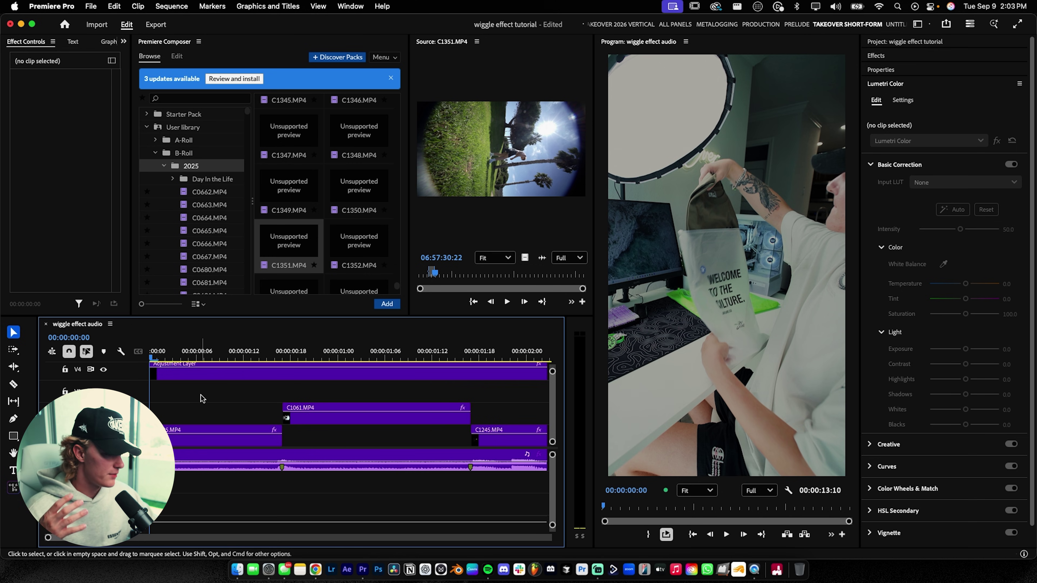
Step: Cut the opening C1335.MP4 clip at 00:00:00:04 and delete the part after the cut
{"action": "key", "text": "Right"}
{"action": "key", "text": "Right"}
{"action": "key", "text": "Right"}
{"action": "key", "text": "Right"}
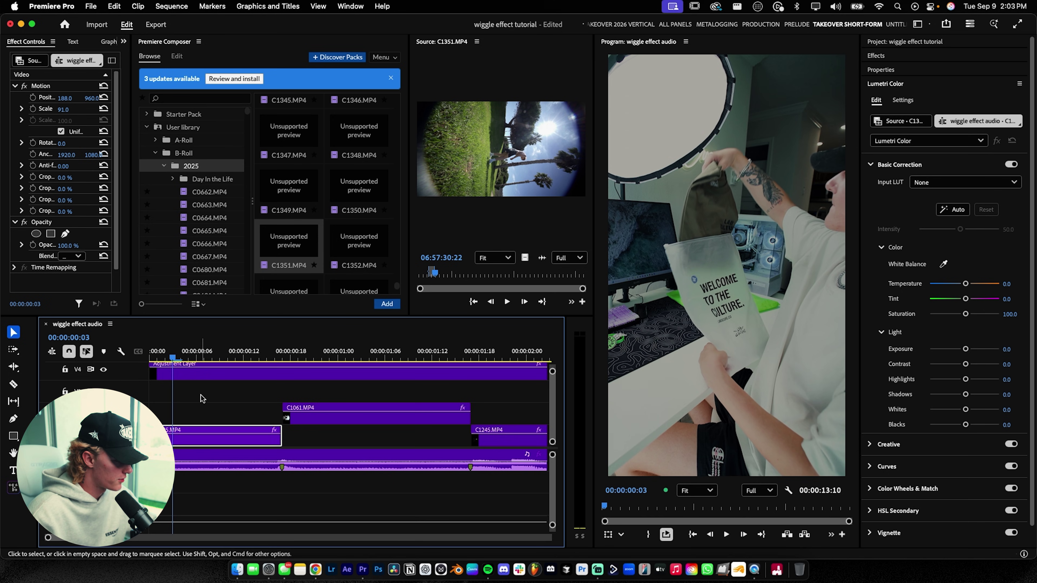
{"action": "key", "text": "super+k"}
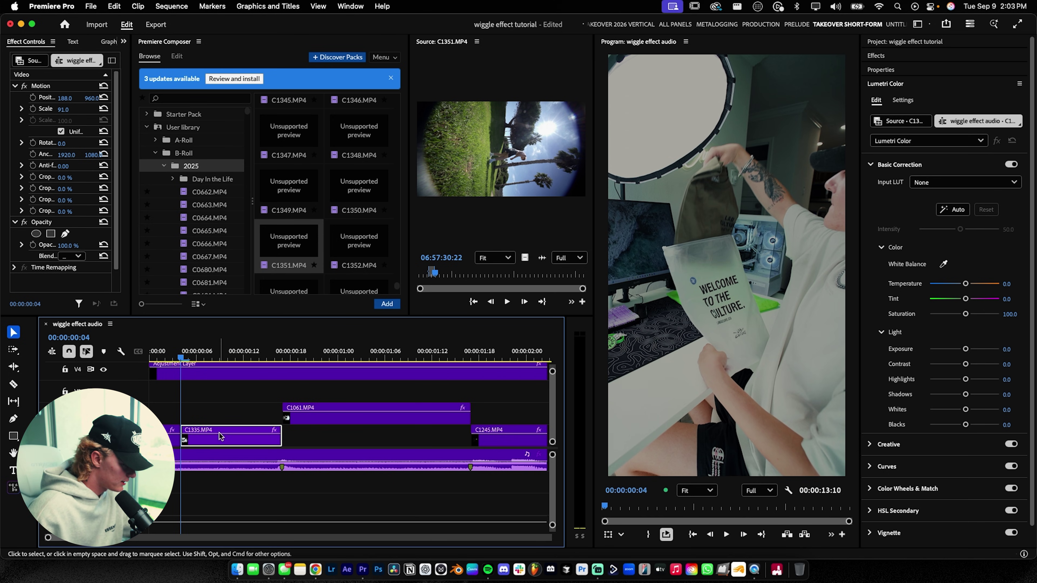
{"action": "key", "text": "Delete"}
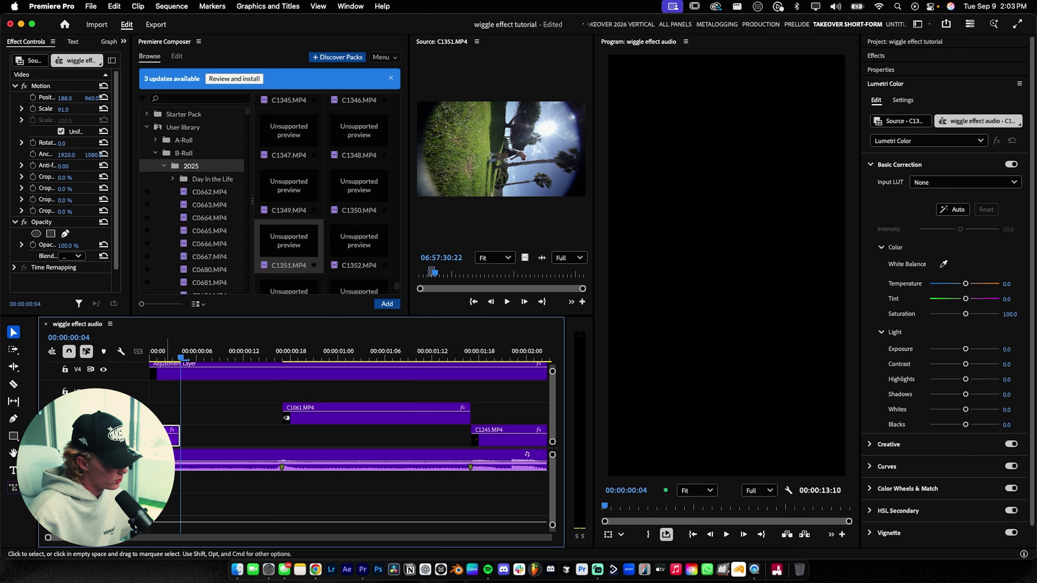
Step: Duplicate the four-frame C1335.MP4 clip onto the track above, directly after the original, and reverse the copy's speed
{"action": "left_click_drag", "start_coordinate": [167, 438], "coordinate": [195, 422], "text": "alt"}
{"action": "right_click", "coordinate": [196, 422]}
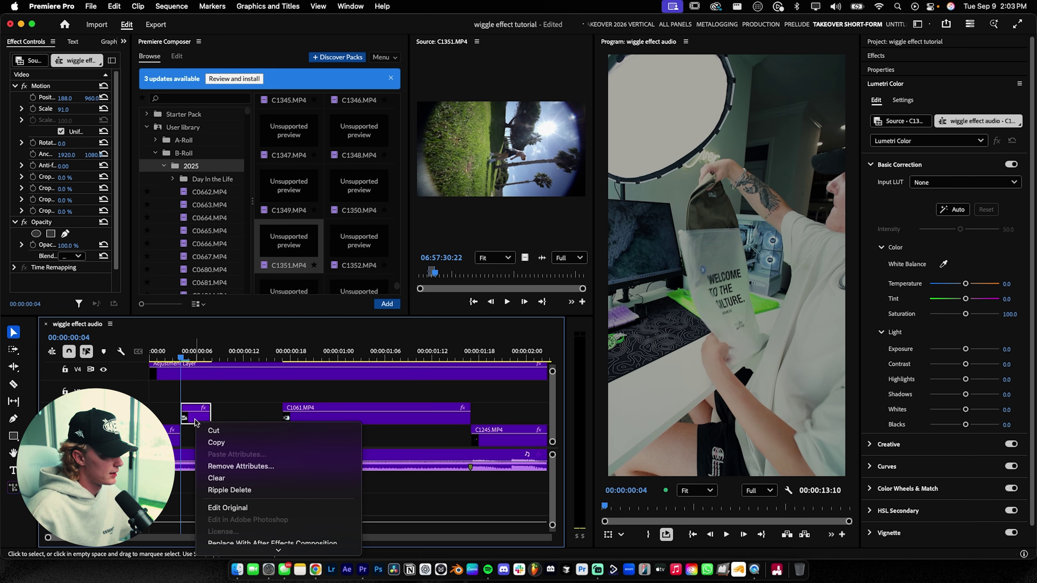
{"action": "scroll", "coordinate": [245, 441], "scroll_direction": "down", "scroll_amount": 5}
{"action": "left_click", "coordinate": [251, 425]}
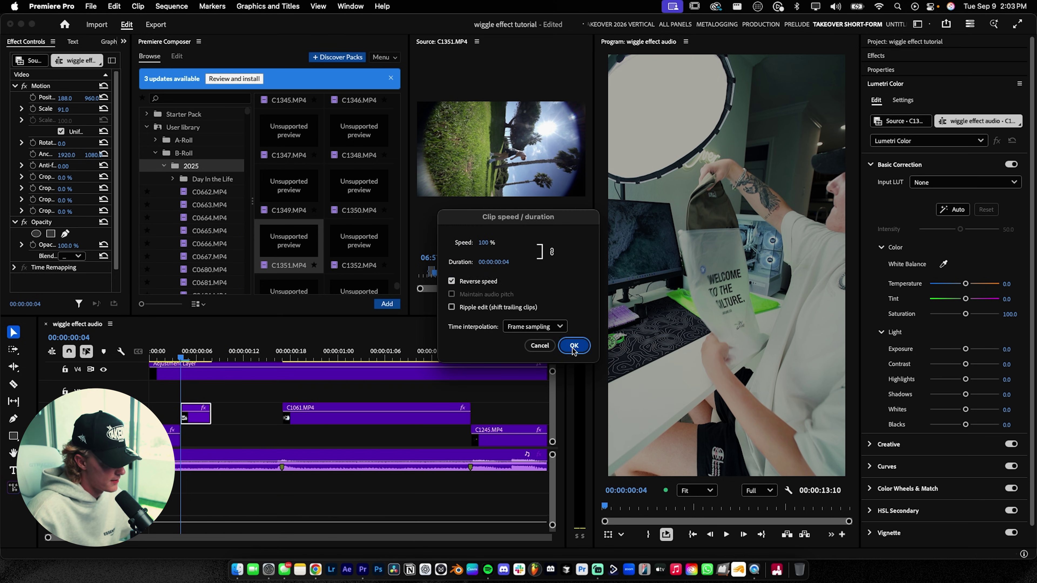
{"action": "left_click", "coordinate": [573, 346]}
Step: Play the forward and reversed C1335.MP4 pair from the start of the sequence and return to the start
{"action": "key", "text": "Home"}
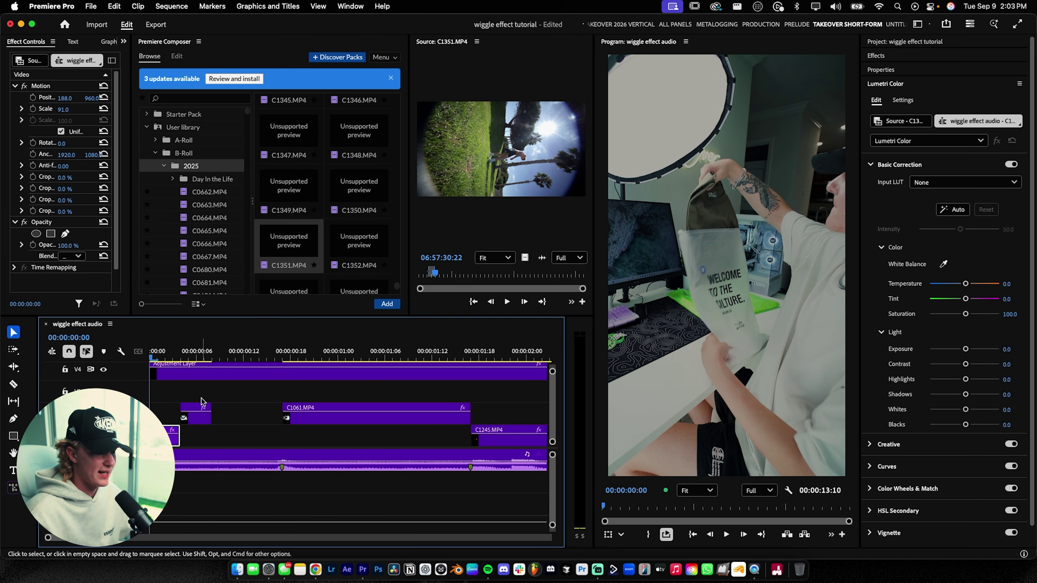
{"action": "key", "text": "space"}
{"action": "key", "text": "space"}
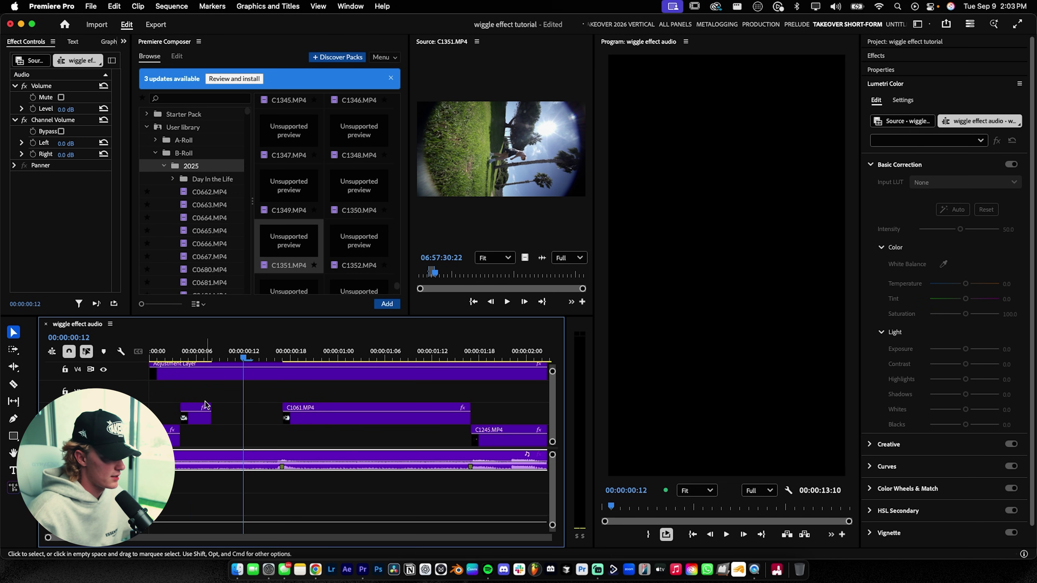
{"action": "left_click_drag", "start_coordinate": [181, 353], "coordinate": [153, 351]}
{"action": "left_click", "coordinate": [154, 354]}
Step: Duplicate the forward and reversed C1335.MP4 pair directly after itself and play the repetition from the start
{"action": "left_click_drag", "start_coordinate": [179, 409], "coordinate": [229, 446]}
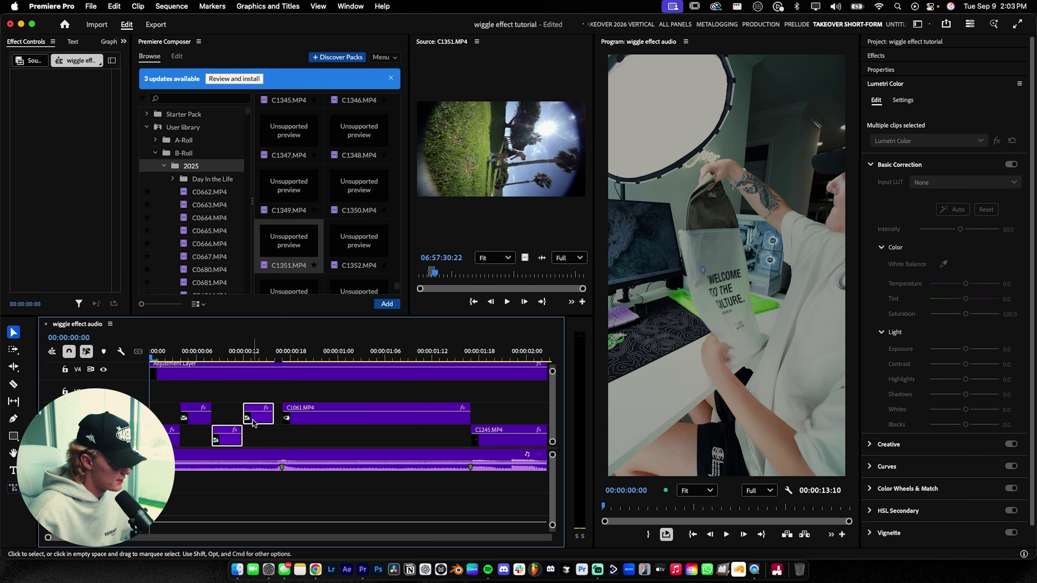
{"action": "left_click", "coordinate": [238, 403]}
{"action": "key", "text": "space"}
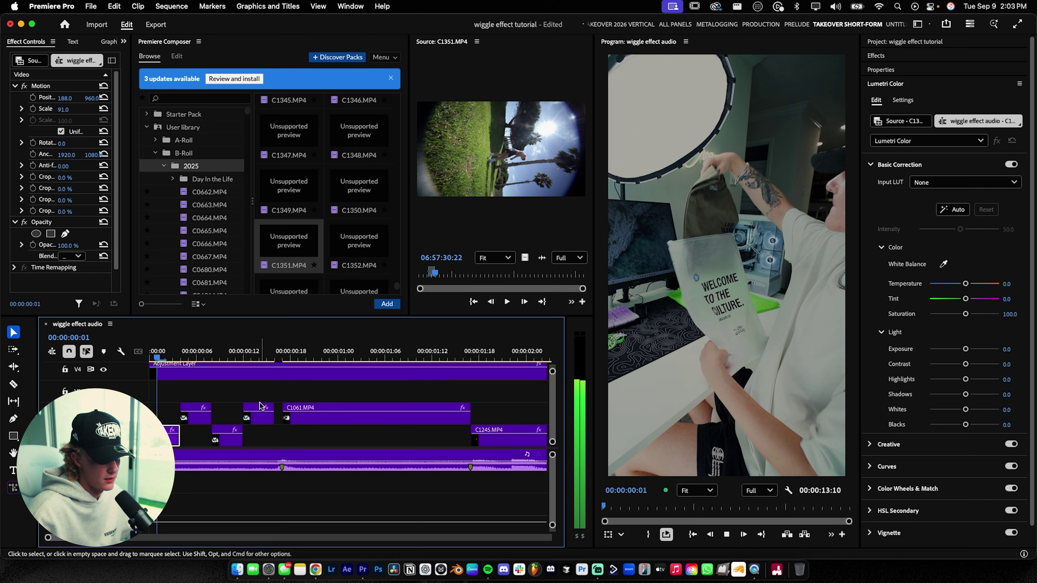
{"action": "key", "text": "space"}
Step: Review the wiggle and fill the short gap before C1061.MP4 with one more piece of C1335.MP4
{"action": "key", "text": "space"}
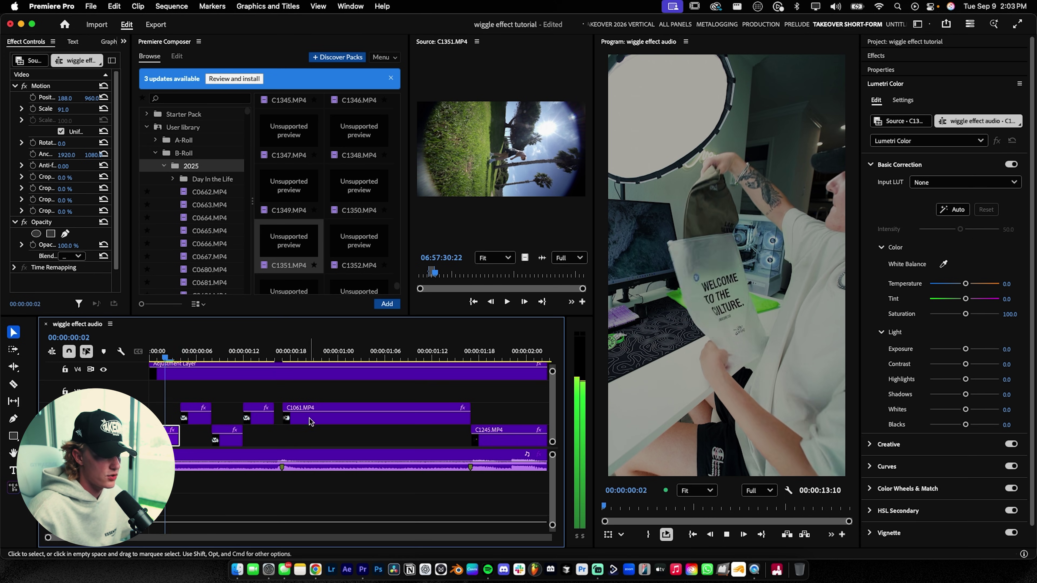
{"action": "key", "text": "space"}
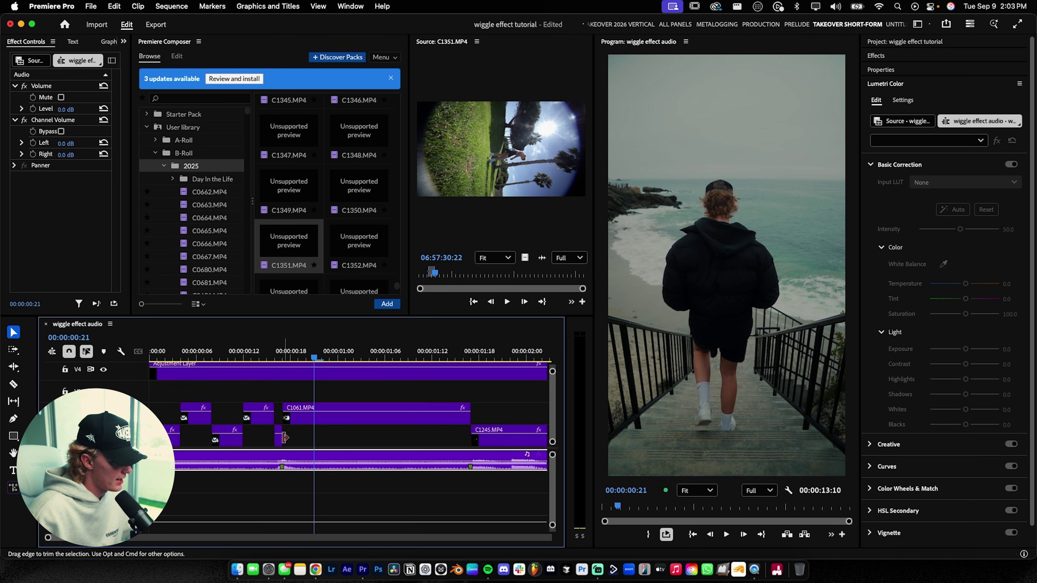
{"action": "left_click", "coordinate": [264, 346]}
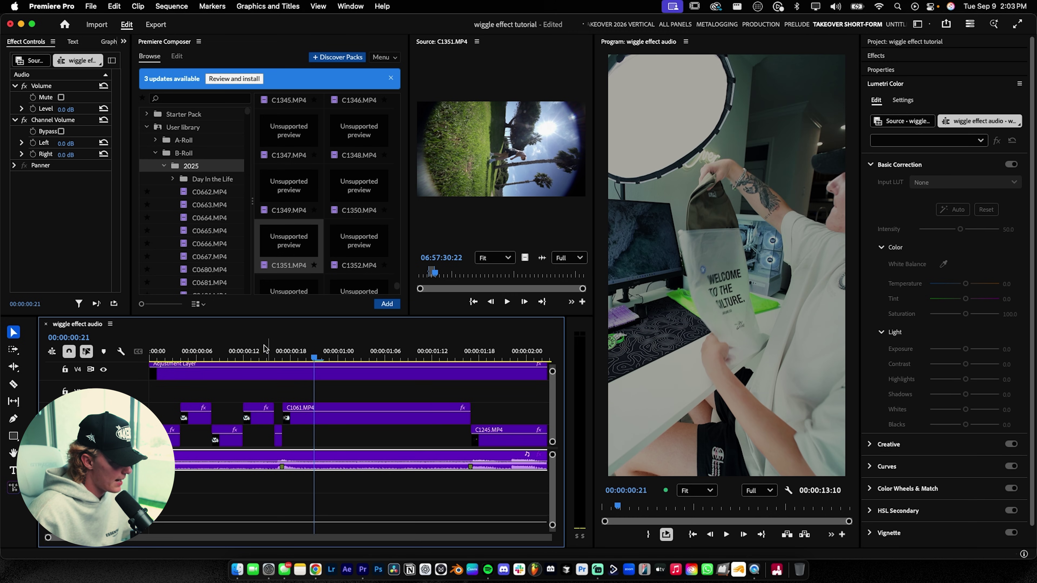
{"action": "key", "text": "space"}
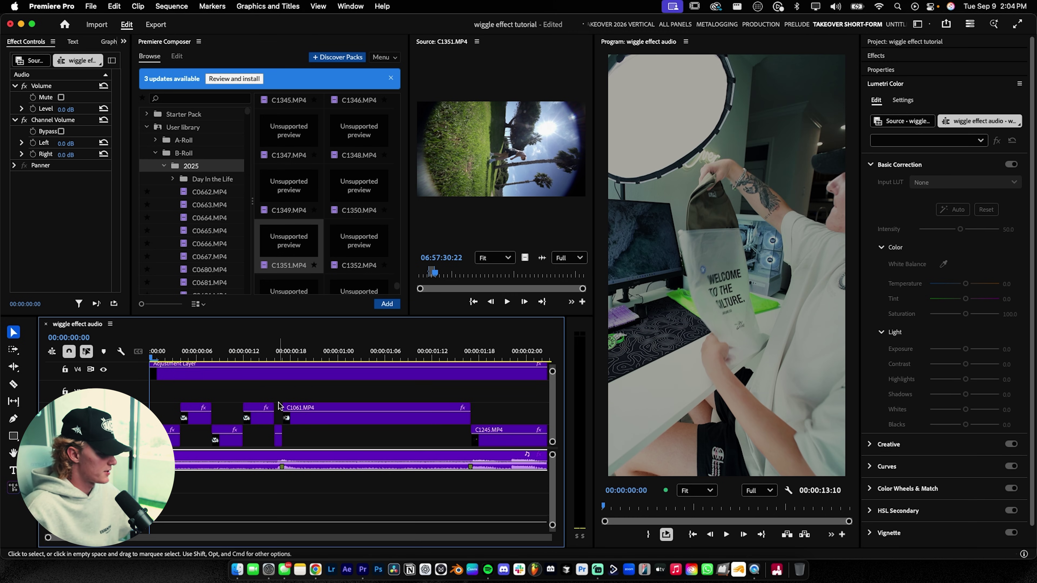
Step: Set the sequence's Out point at 00:00:07:07, where the last B-roll clip ends
{"action": "scroll", "coordinate": [365, 434], "scroll_direction": "down", "scroll_amount": 8}
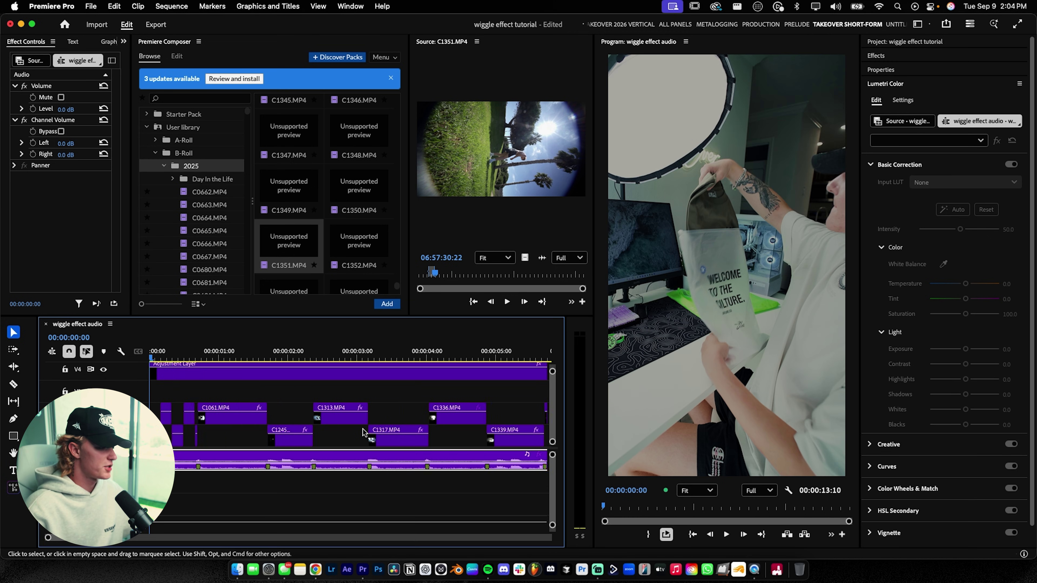
{"action": "scroll", "coordinate": [351, 434], "scroll_direction": "down", "scroll_amount": 2}
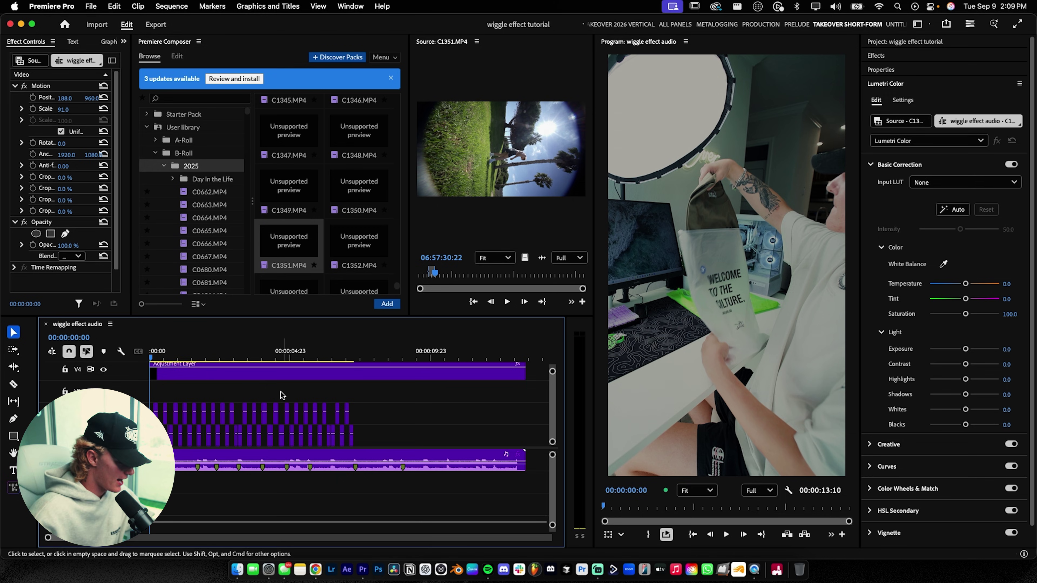
{"action": "left_click", "coordinate": [355, 358]}
{"action": "key", "text": "o"}
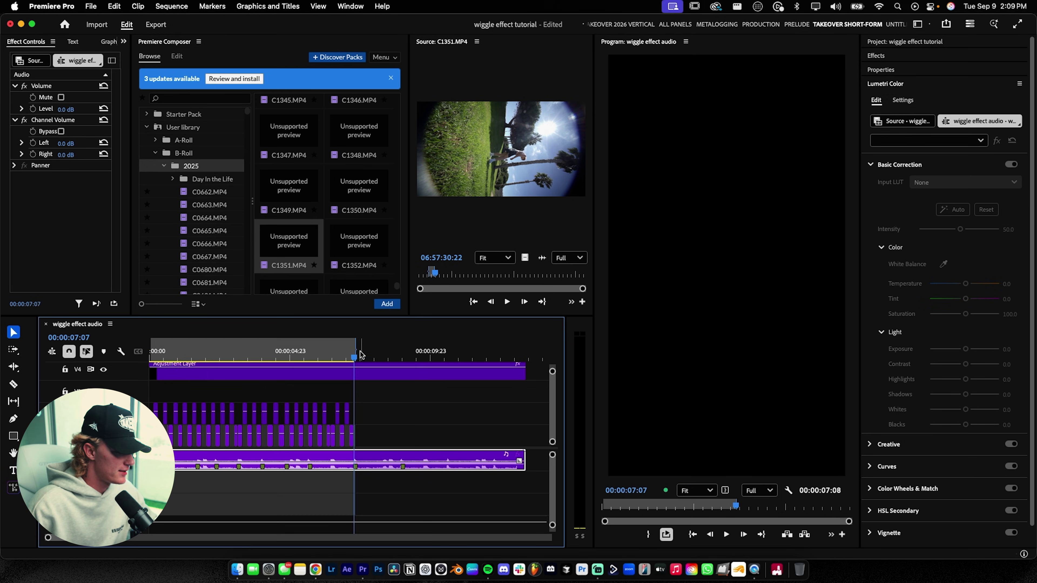